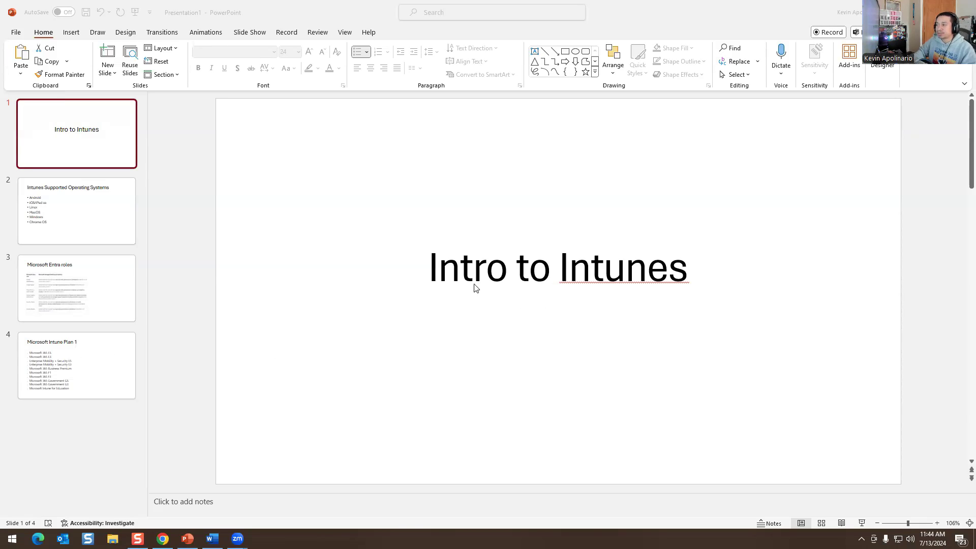
Step through the supported operating systems and Entra roles slides to the Microsoft Intune Plan 1 slide.
left_click(100, 222)
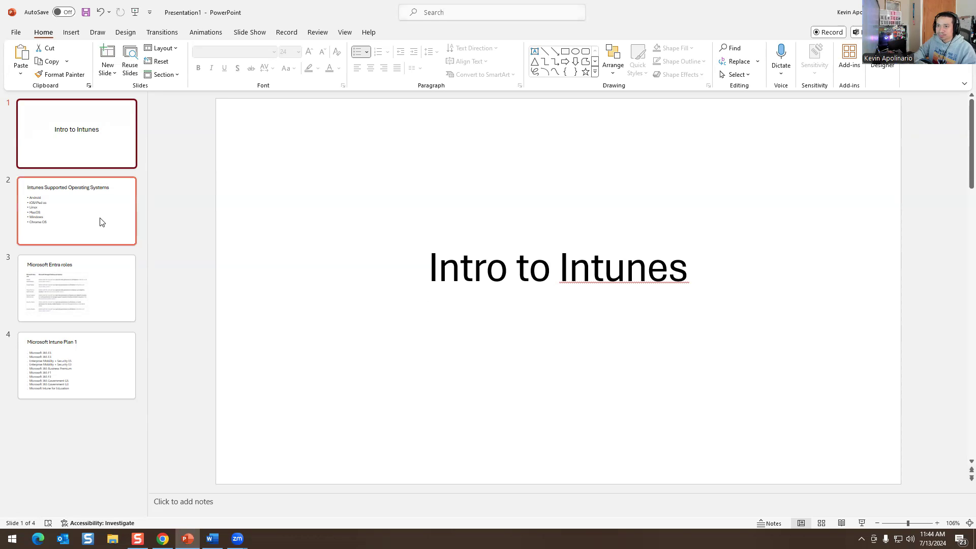
left_click(92, 212)
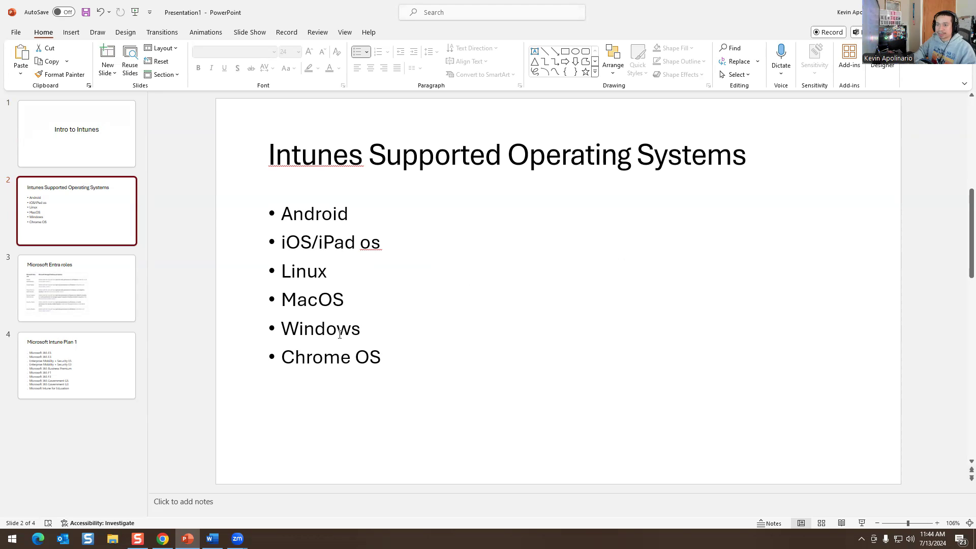
left_click(62, 283)
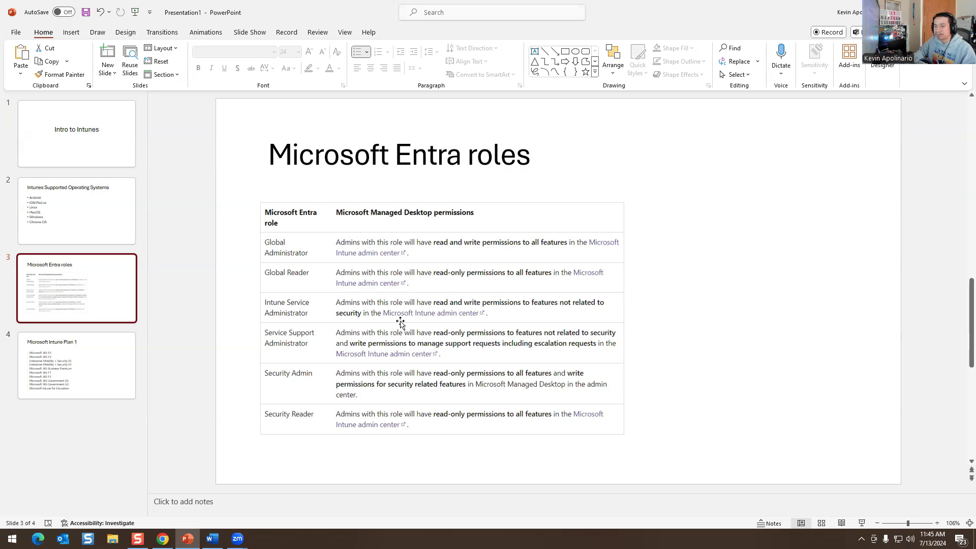
left_click(108, 345)
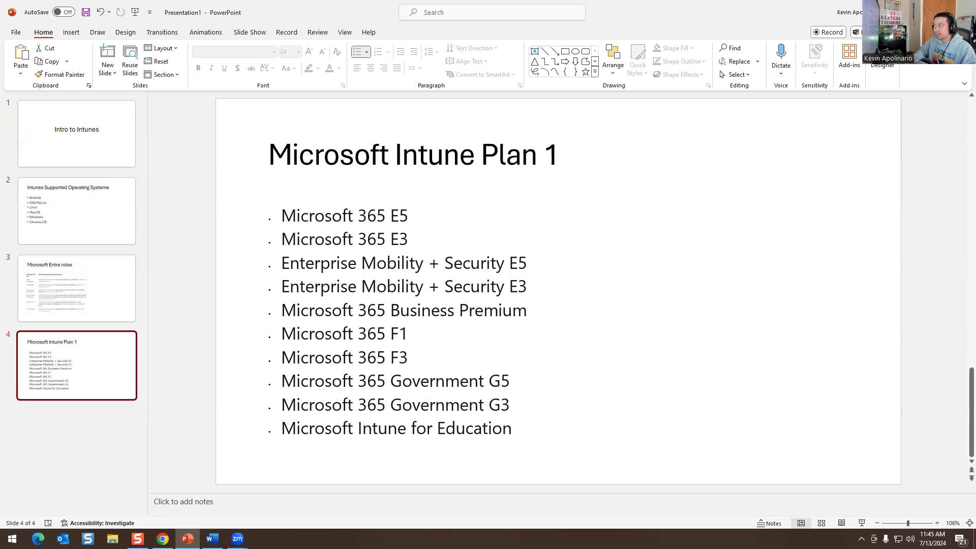
Minimize PowerPoint and switch to the Chrome window showing the Intune admin center Home page.
key("super+d")
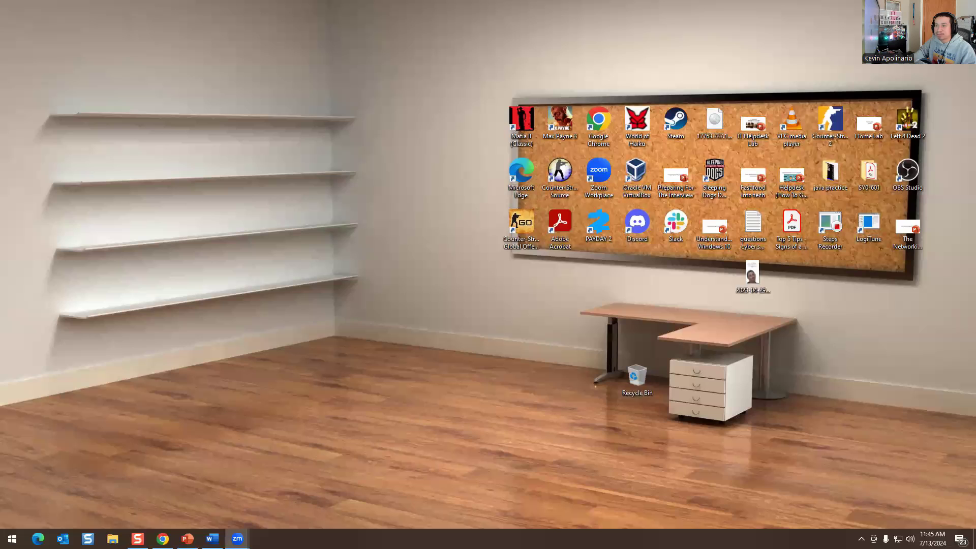
left_click(138, 539)
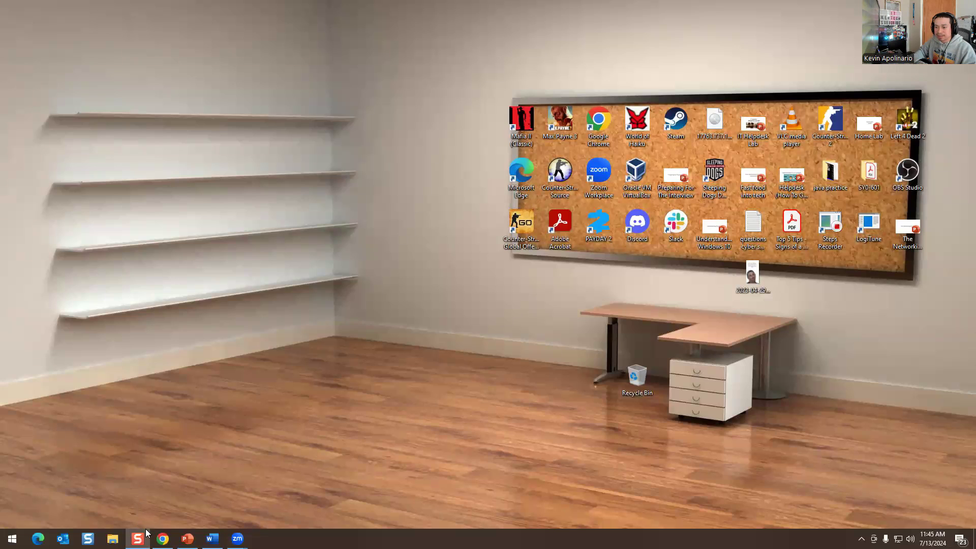
left_click(163, 539)
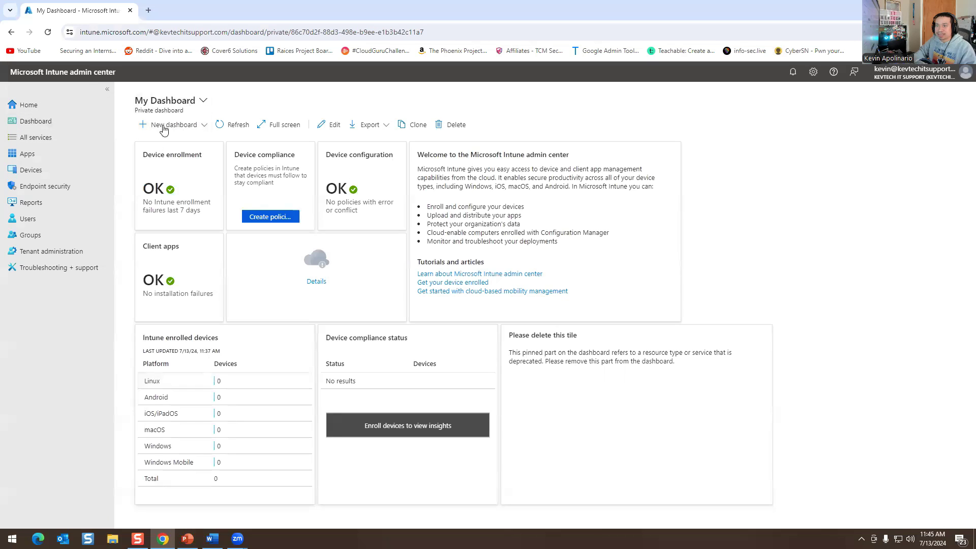
left_click(86, 105)
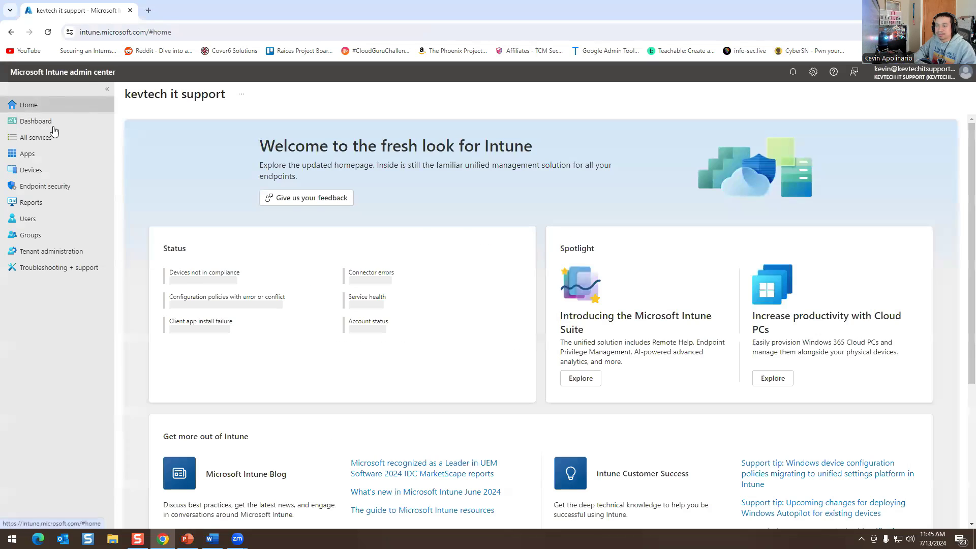
scroll(361, 306, "down", 4)
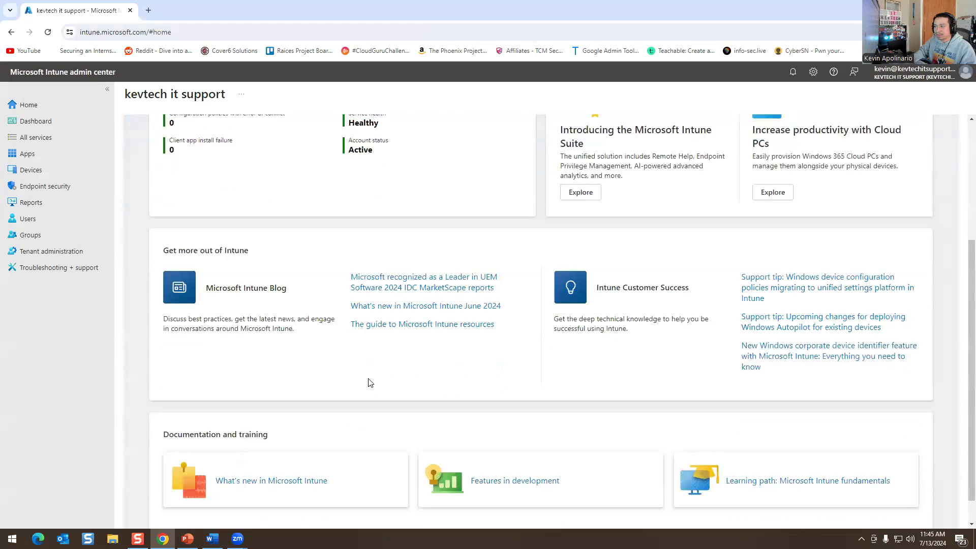
scroll(356, 335, "up", 4)
scroll(536, 310, "down", 4)
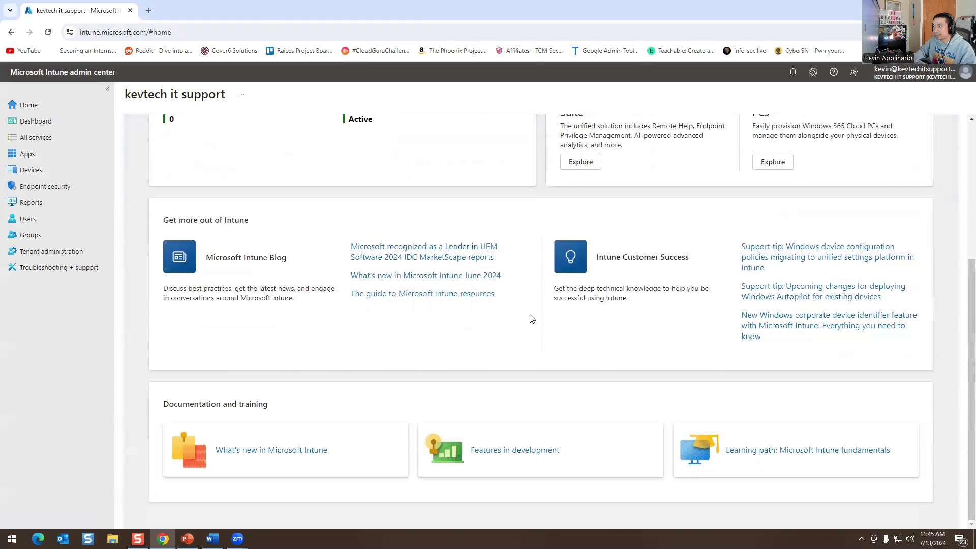
scroll(572, 426, "up", 4)
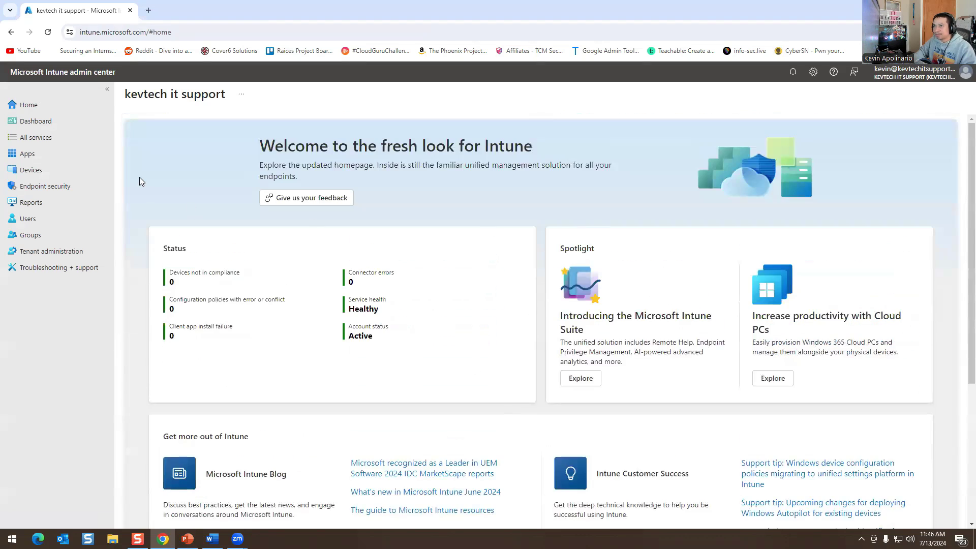
left_click(241, 94)
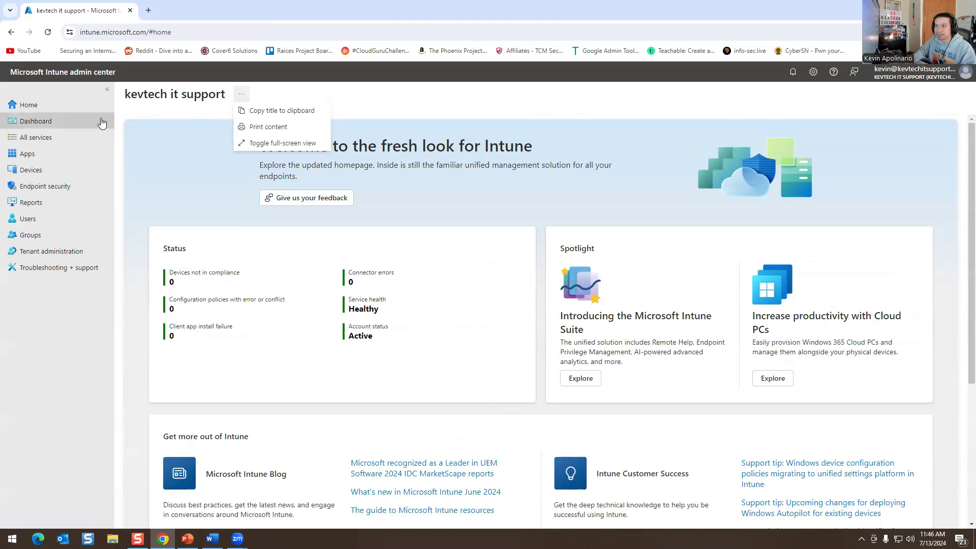
left_click(55, 126)
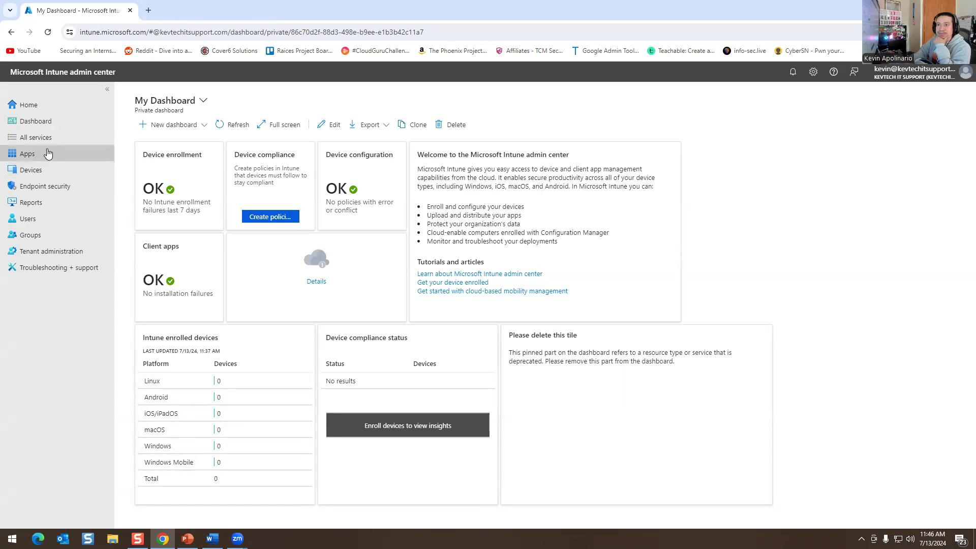
left_click(35, 137)
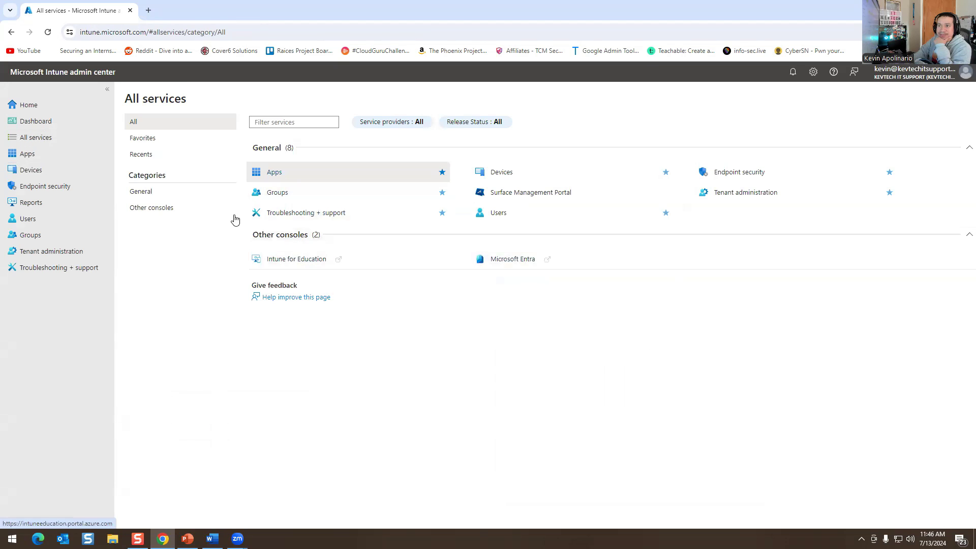
Open Devices | Enrollment by way of the Apps and Devices overviews.
left_click(66, 159)
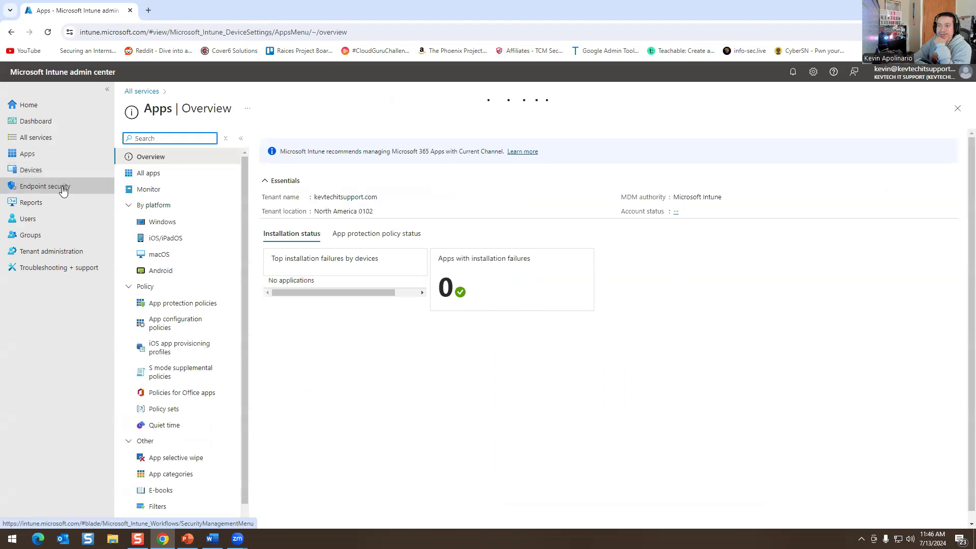
left_click(51, 172)
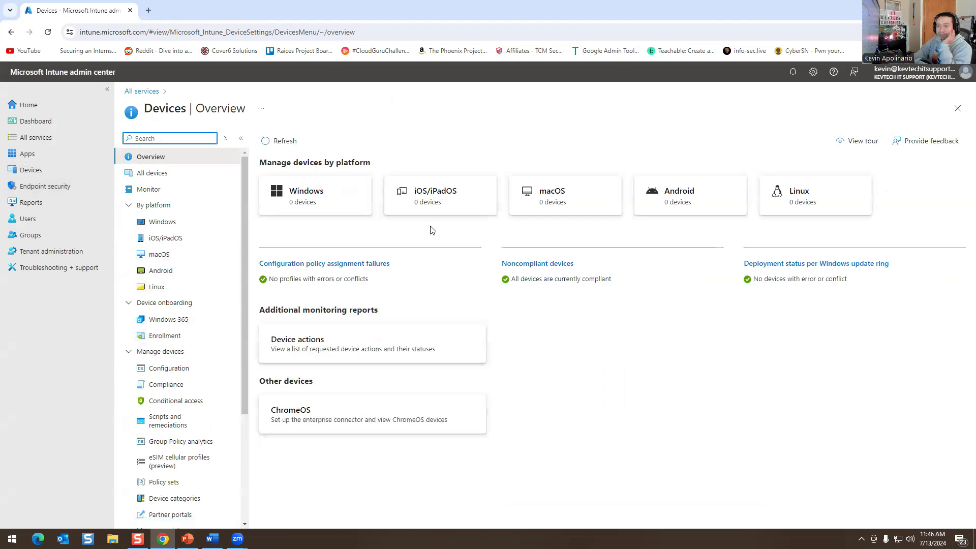
scroll(184, 331, "down", 1)
scroll(184, 331, "down", 1)
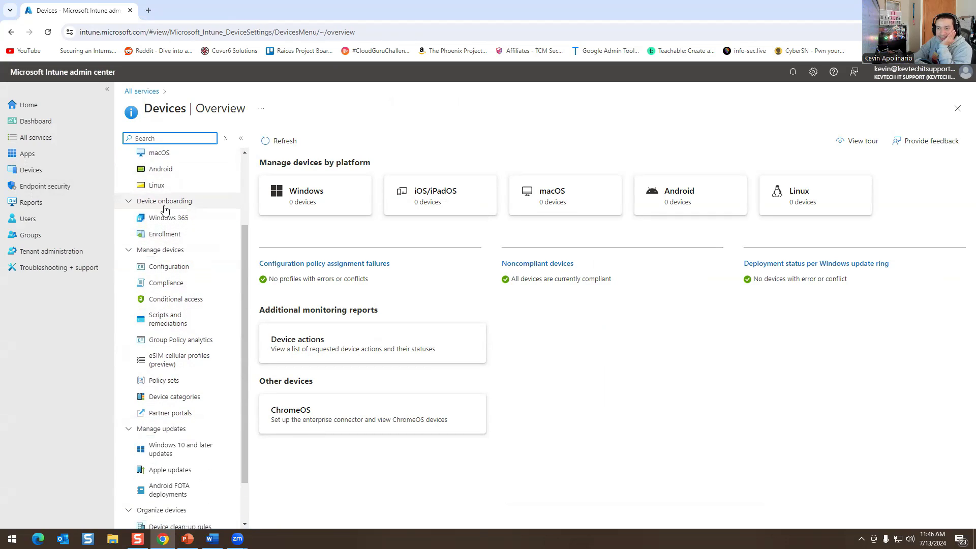
left_click(153, 236)
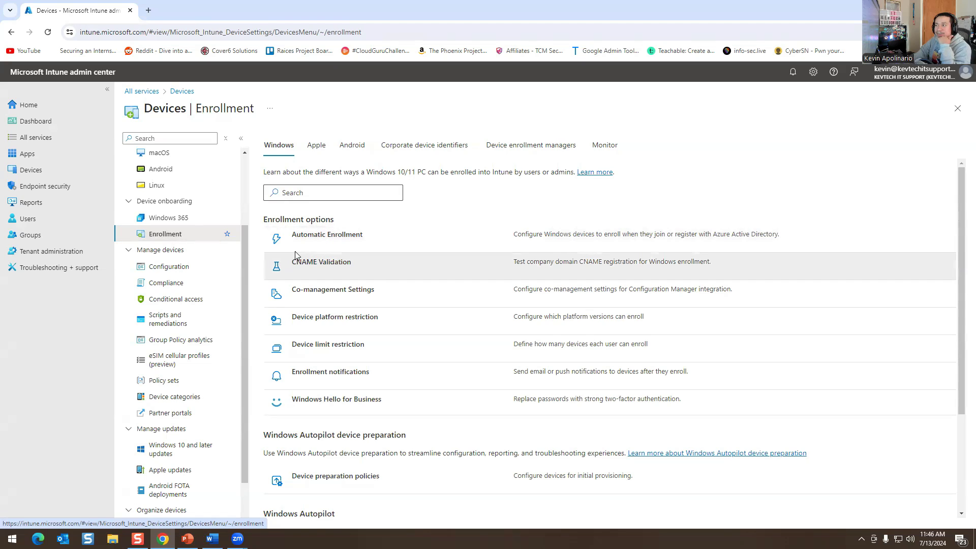
Browse the Apple and Android tabs, ending on Device enrollment managers showing 0 managers.
left_click(316, 146)
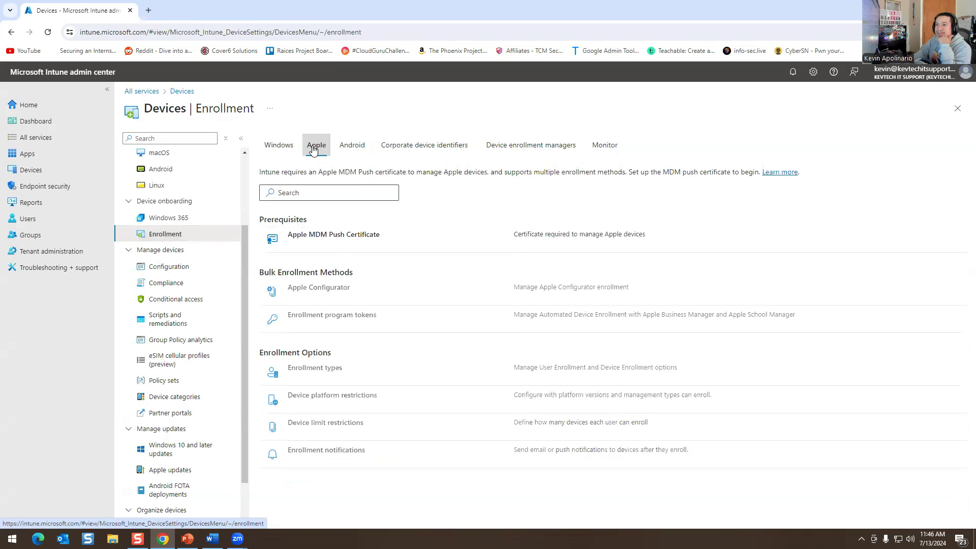
left_click(353, 149)
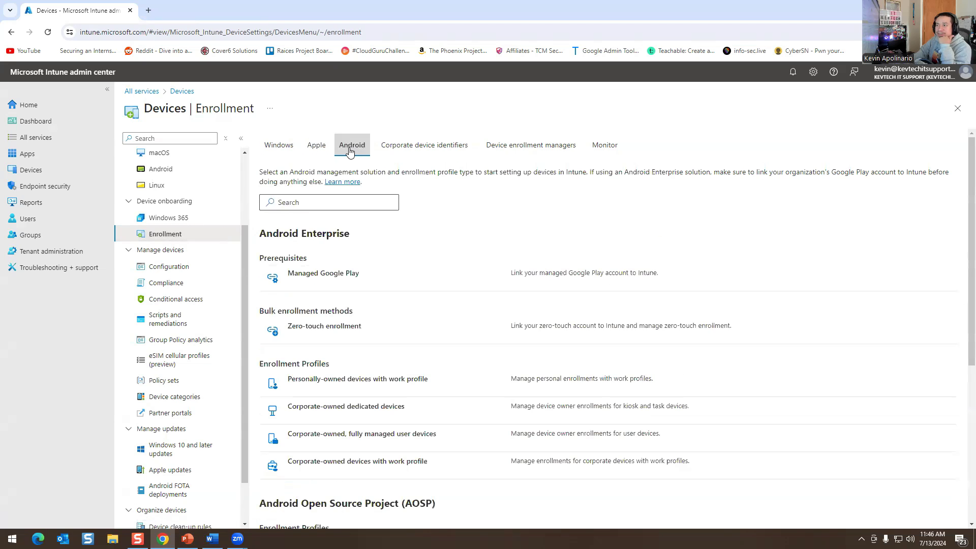
left_click(525, 148)
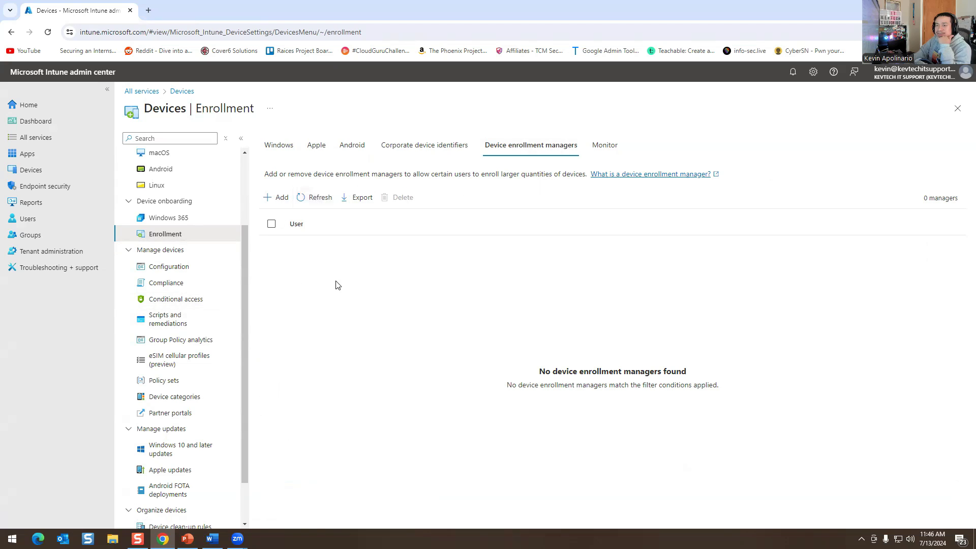
left_click(35, 206)
Look over the All users and All groups lists.
left_click(27, 221)
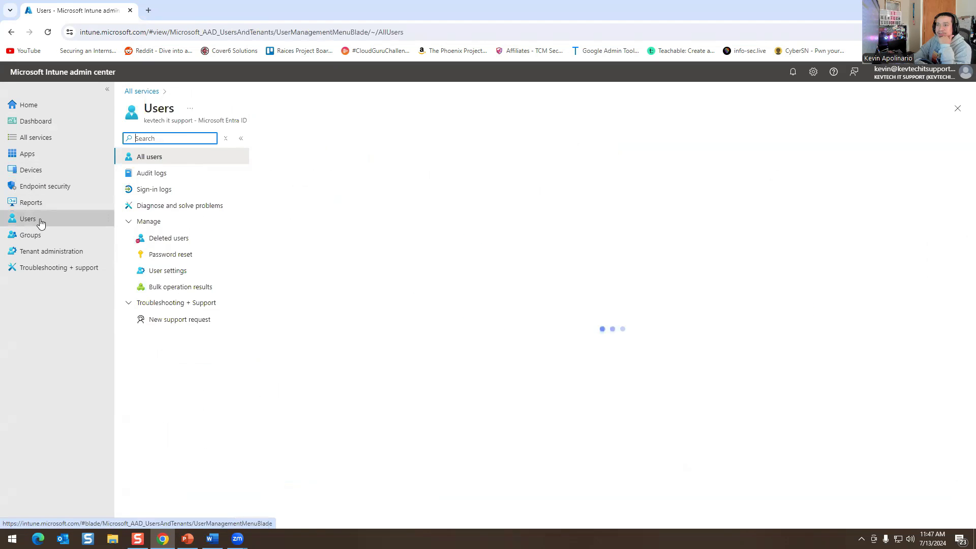
scroll(299, 254, "down", 3)
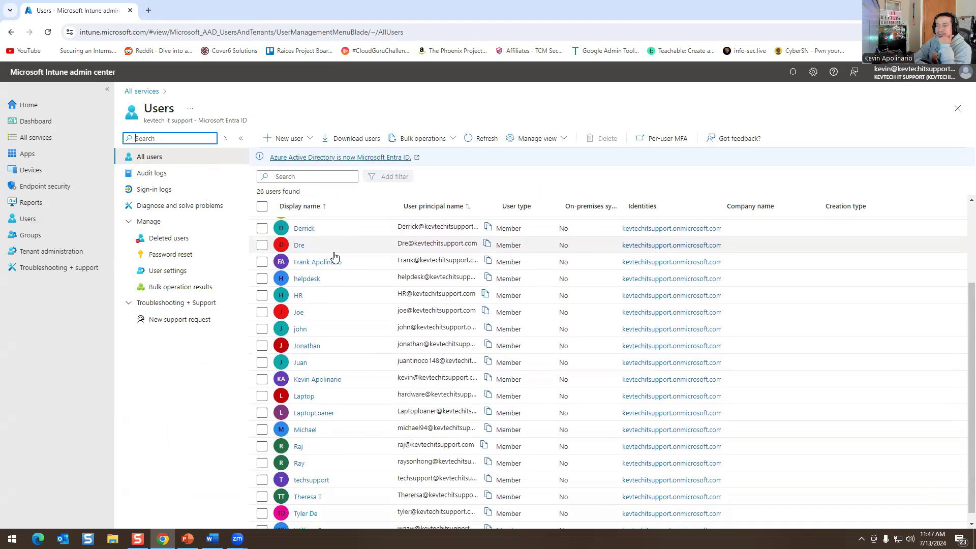
left_click(38, 235)
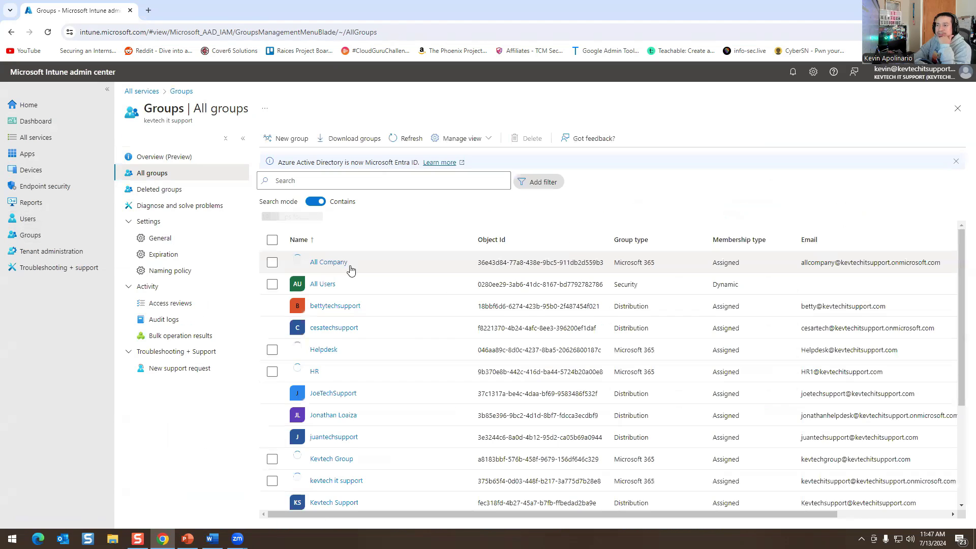
scroll(393, 337, "down", 2)
scroll(396, 337, "down", 2)
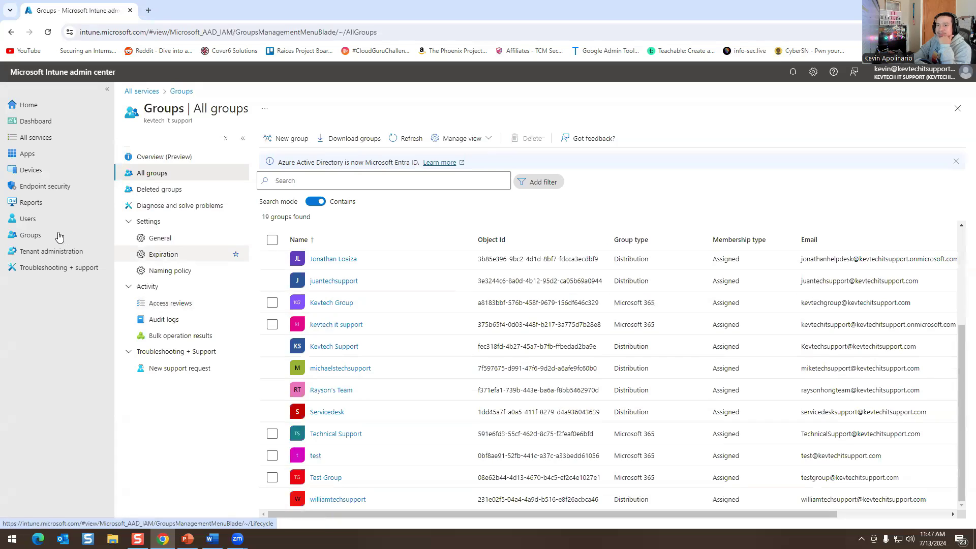
Review the Tenant status page, including the North America 0102 tenant location.
left_click(44, 251)
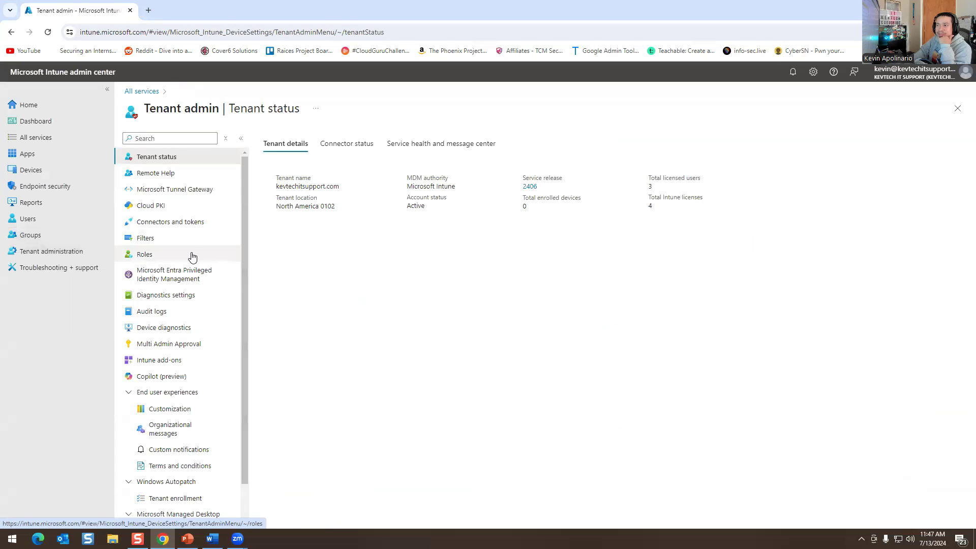
scroll(194, 275, "down", 1)
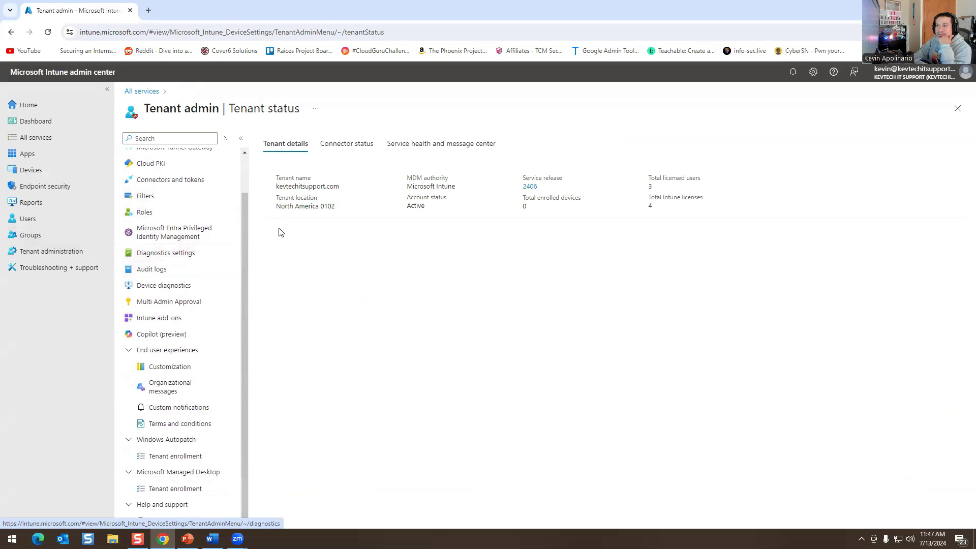
left_click_drag(276, 206, 332, 227)
left_click(333, 227)
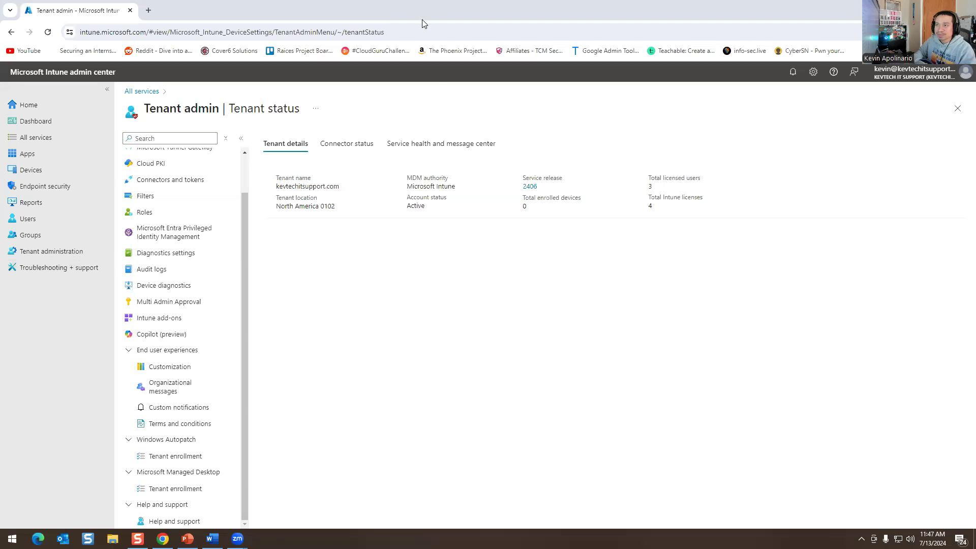
left_click(30, 153)
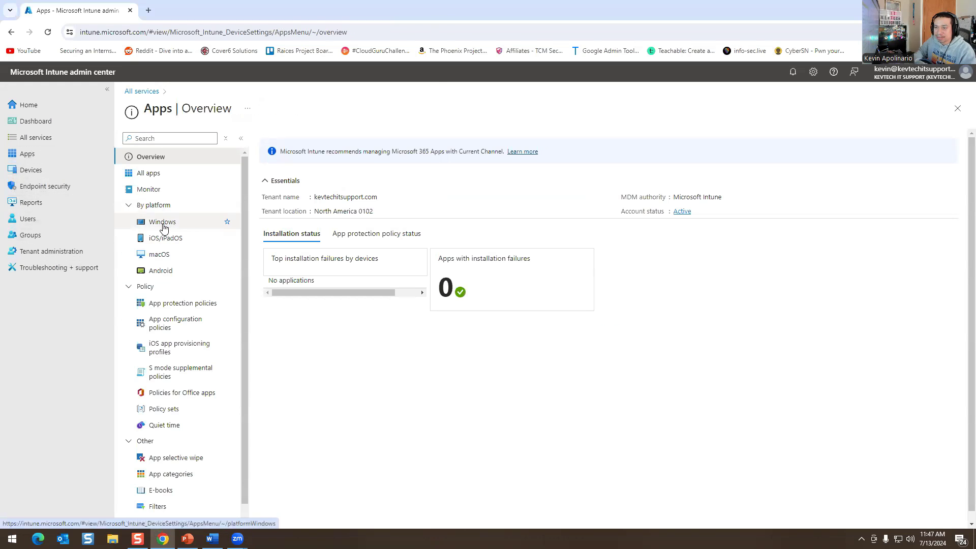
Start adding a Windows app, dismiss the App type list unchosen, and return to Apps | Overview.
left_click(162, 224)
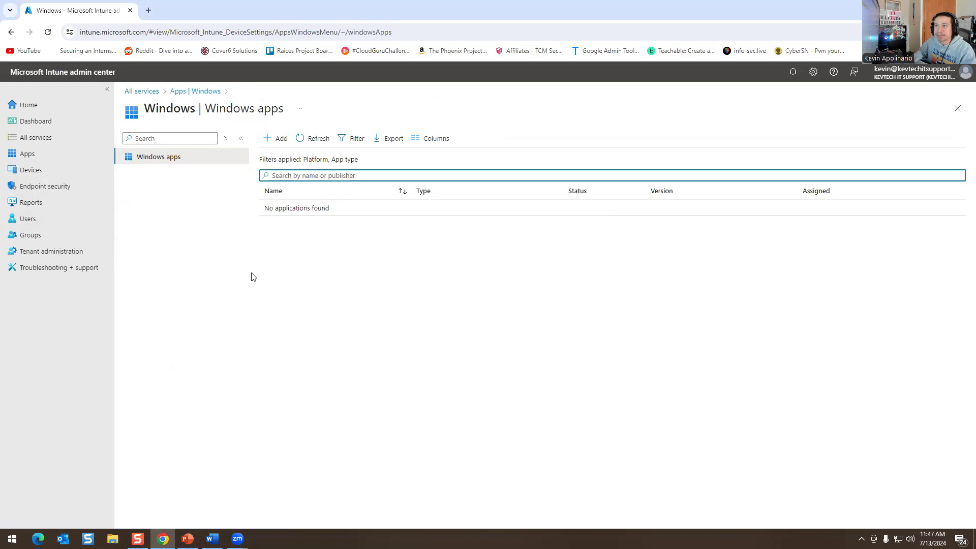
left_click(279, 138)
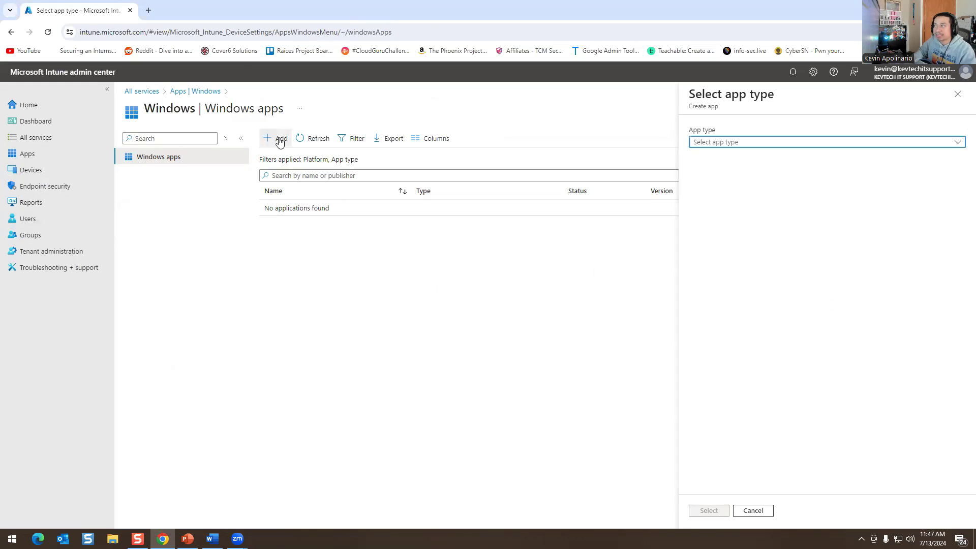
left_click(747, 146)
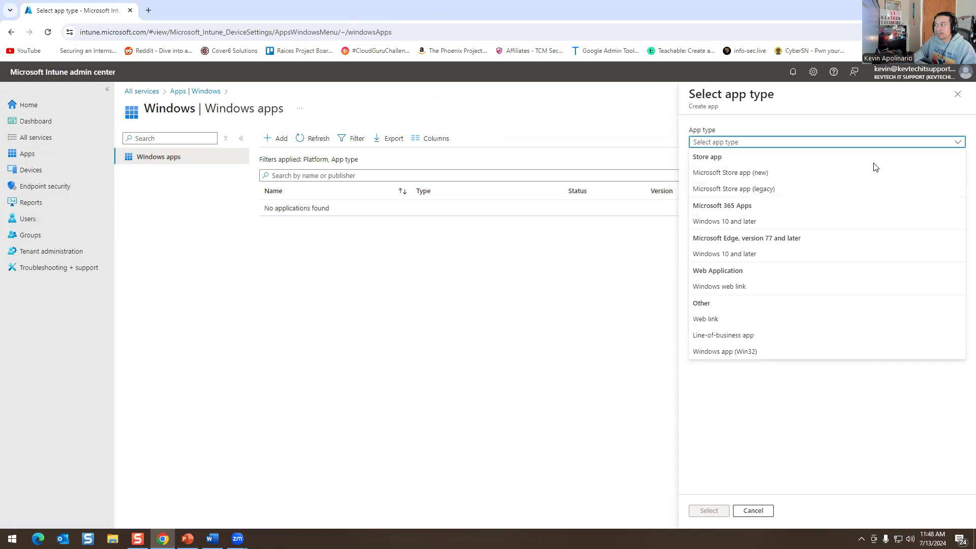
left_click(478, 320)
left_click(30, 155)
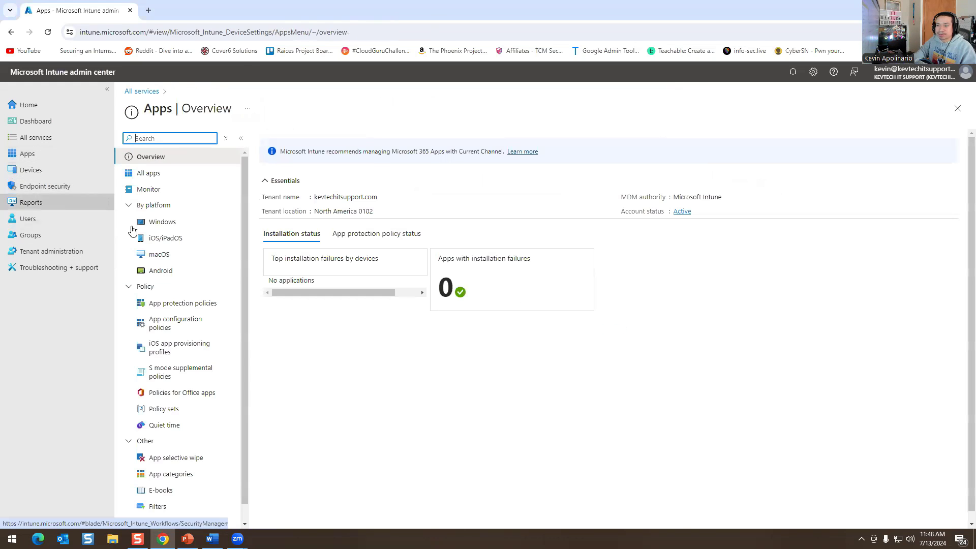
scroll(196, 246, "down", 1)
Go to Devices > Configuration and start a new policy.
left_click(36, 173)
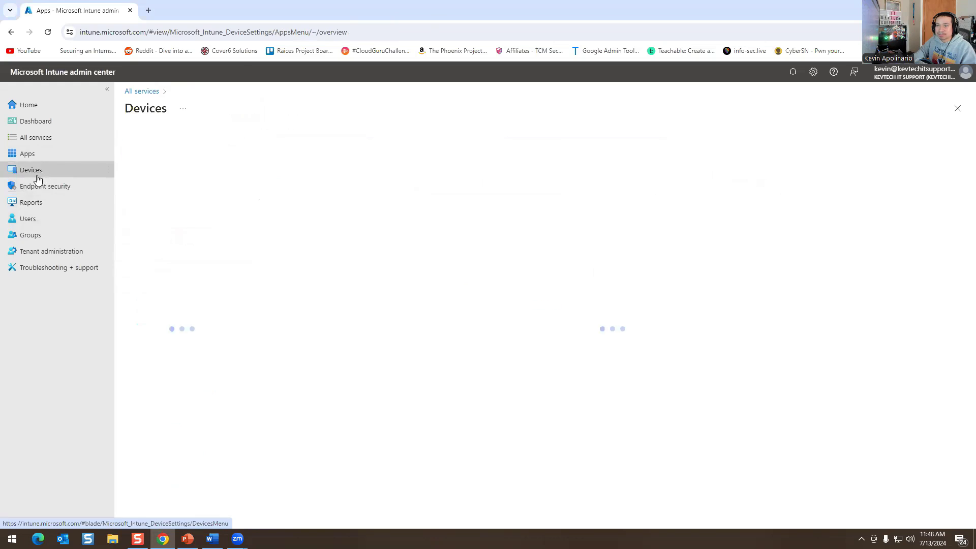
left_click(173, 367)
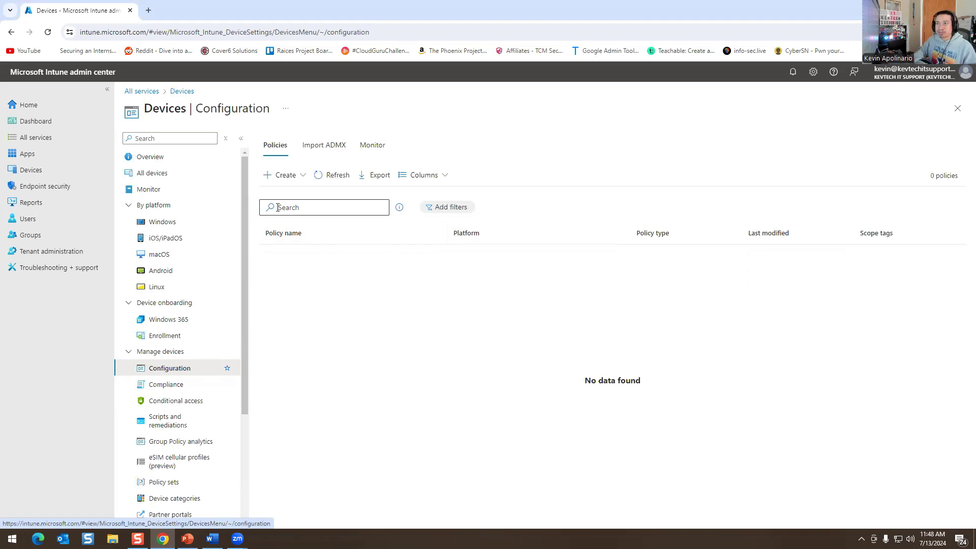
left_click(283, 176)
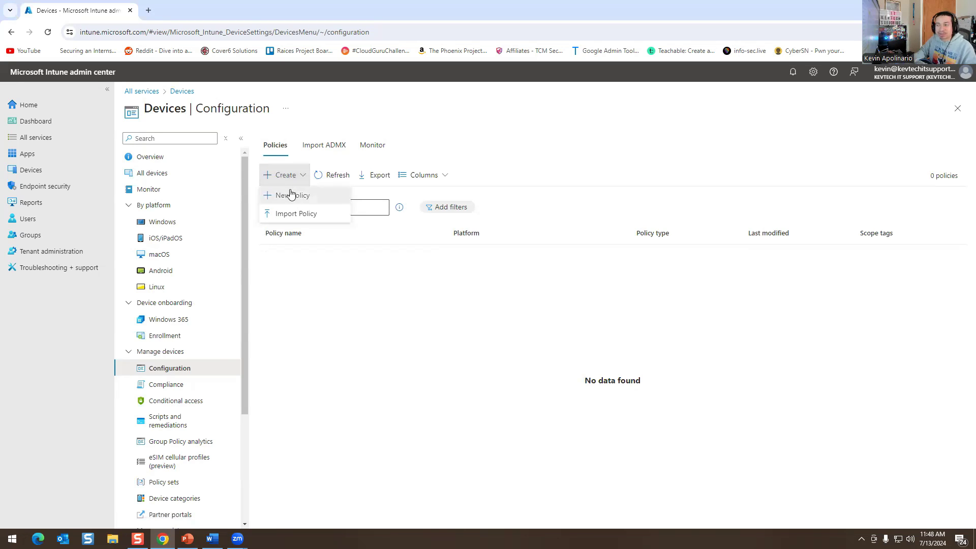
left_click(291, 195)
Choose platform Windows 10 and later, profile type Templates, and the Administrative templates template.
left_click(753, 144)
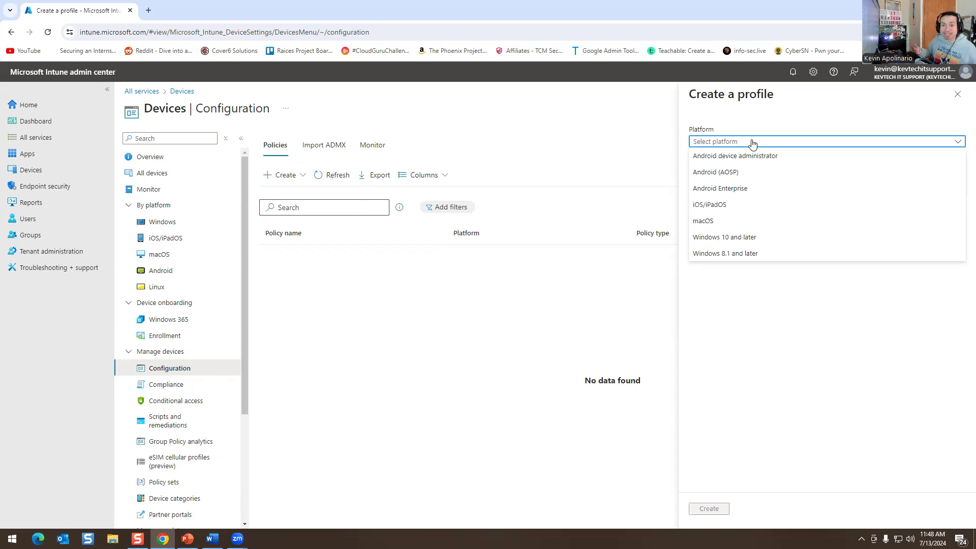
left_click(737, 237)
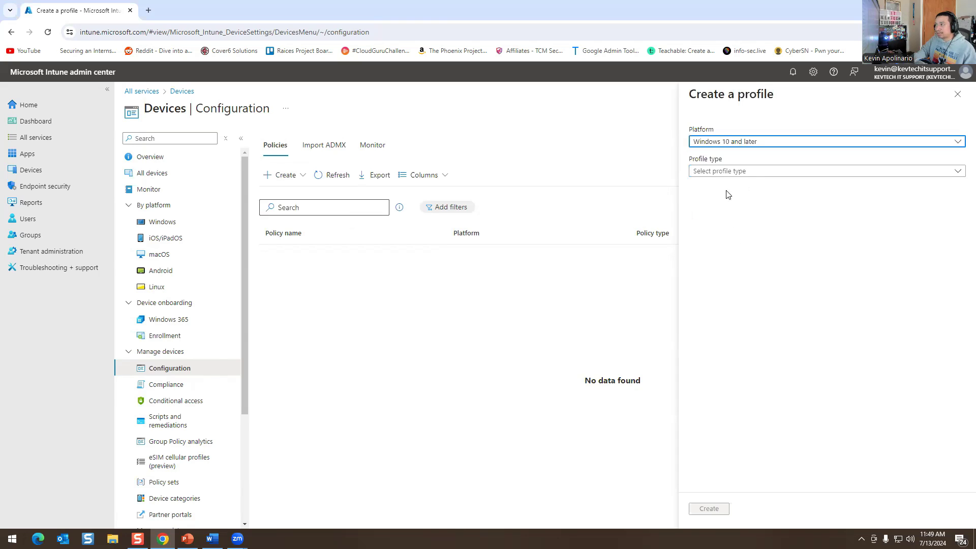
left_click(749, 172)
left_click(709, 201)
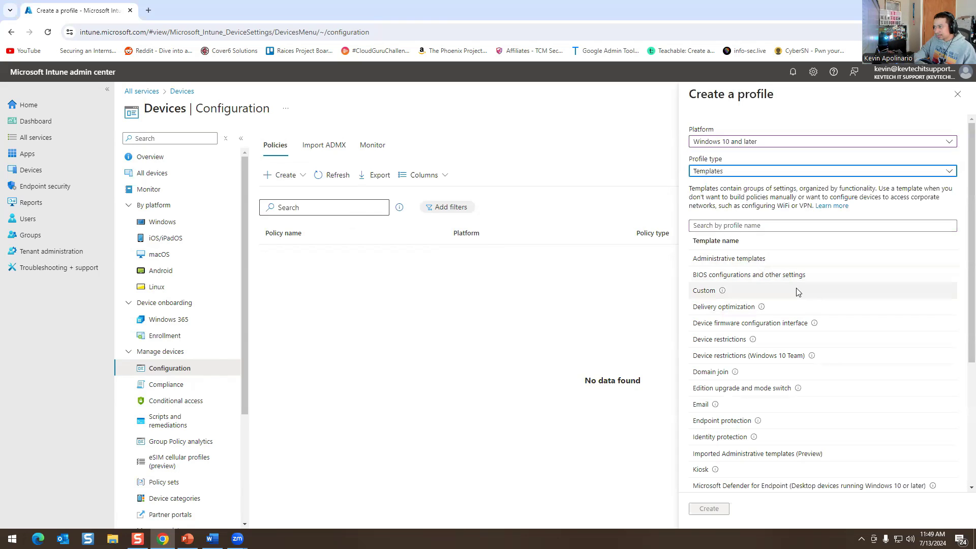
left_click(742, 262)
Create the profile named 'Bookmarks' and advance to Configuration settings.
left_click(709, 508)
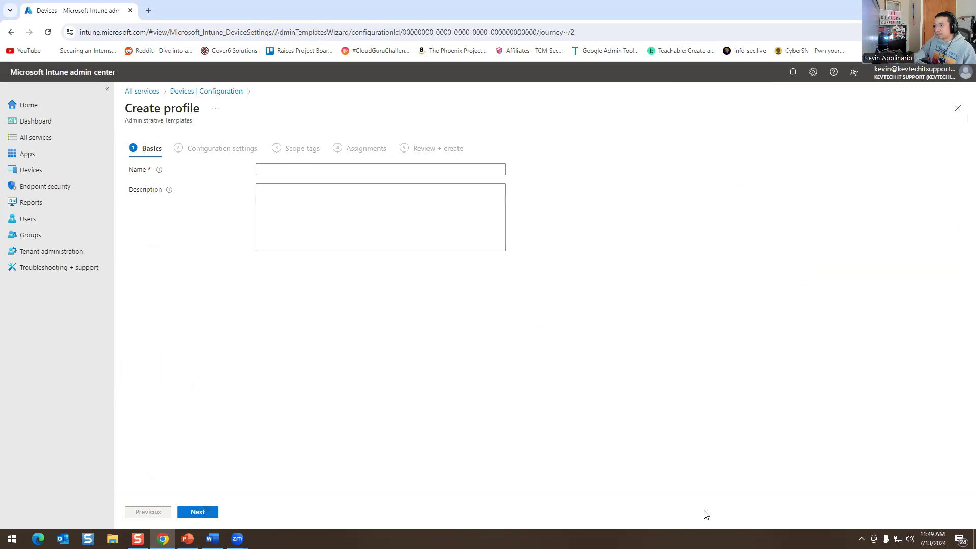
left_click(301, 168)
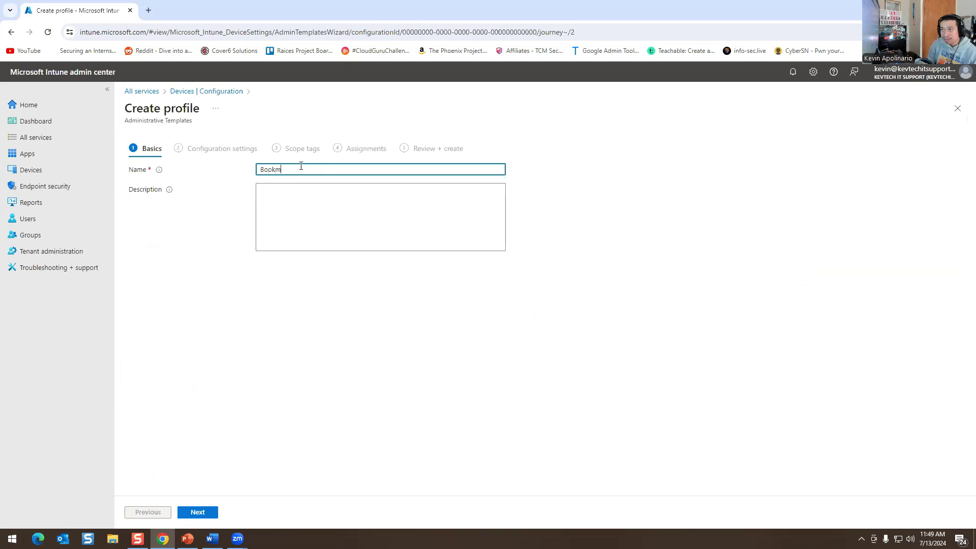
left_click(295, 194)
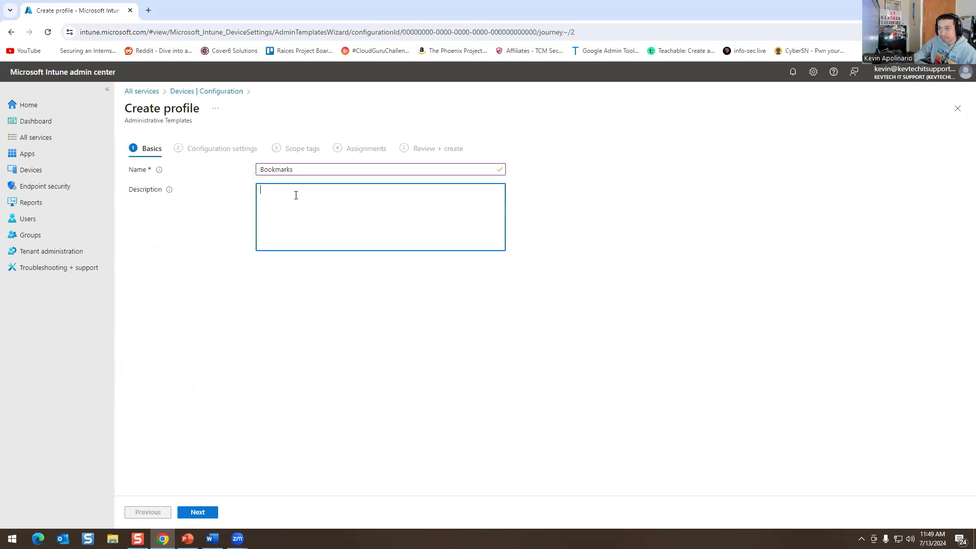
left_click(198, 512)
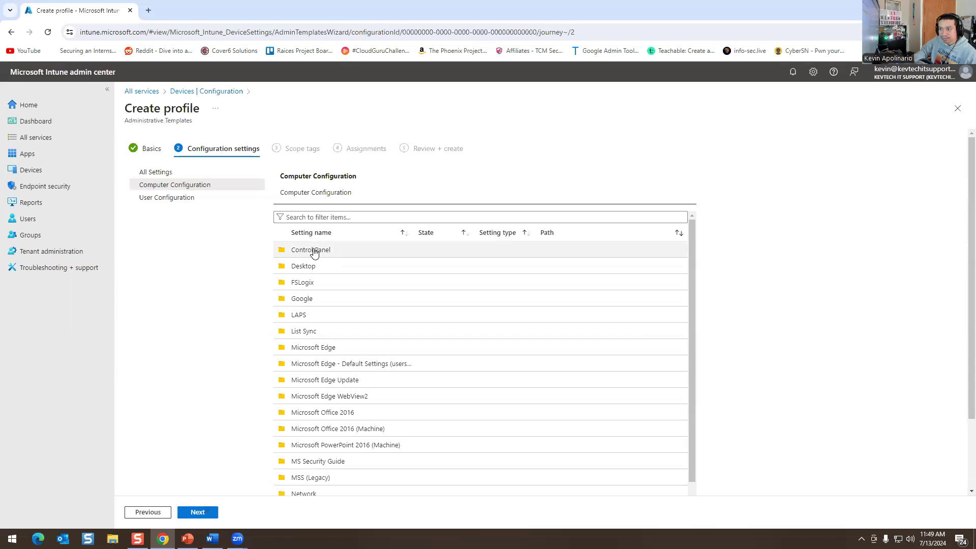
Filter the Computer Configuration settings by 'bookm' instead of 'ch'.
left_click(333, 217)
type("chrome")
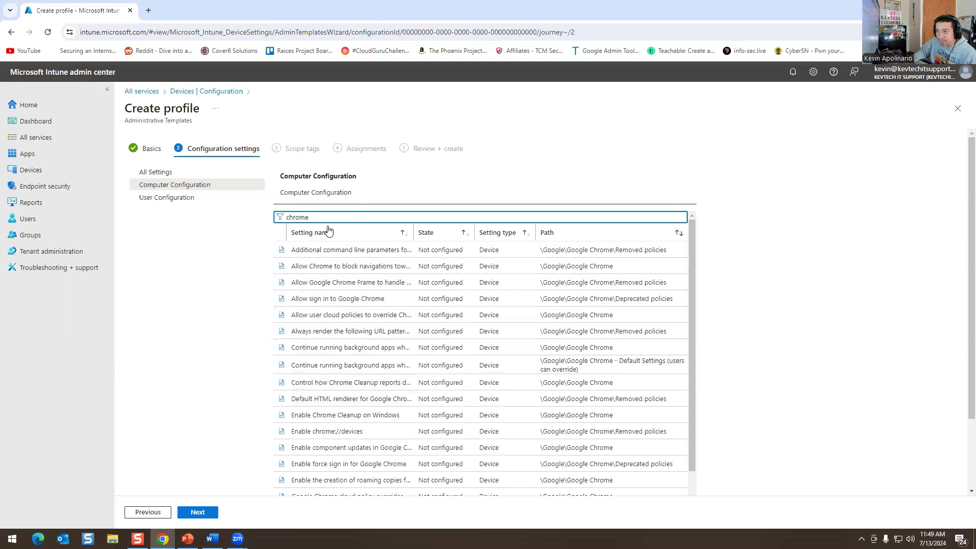
key("ctrl+a")
type("book")
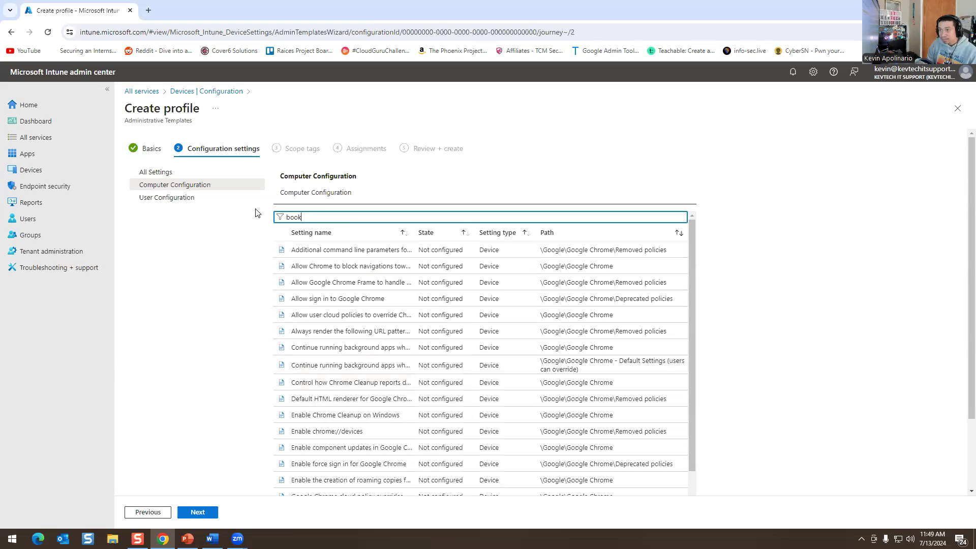
type("ma")
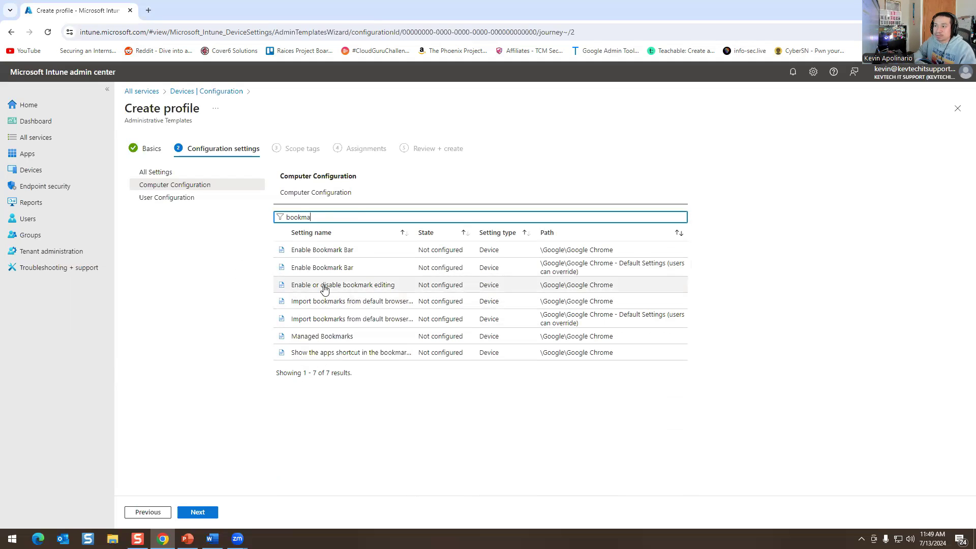
View both Enable Bookmark Bar policies, then open the Managed Bookmarks setting details.
left_click(355, 269)
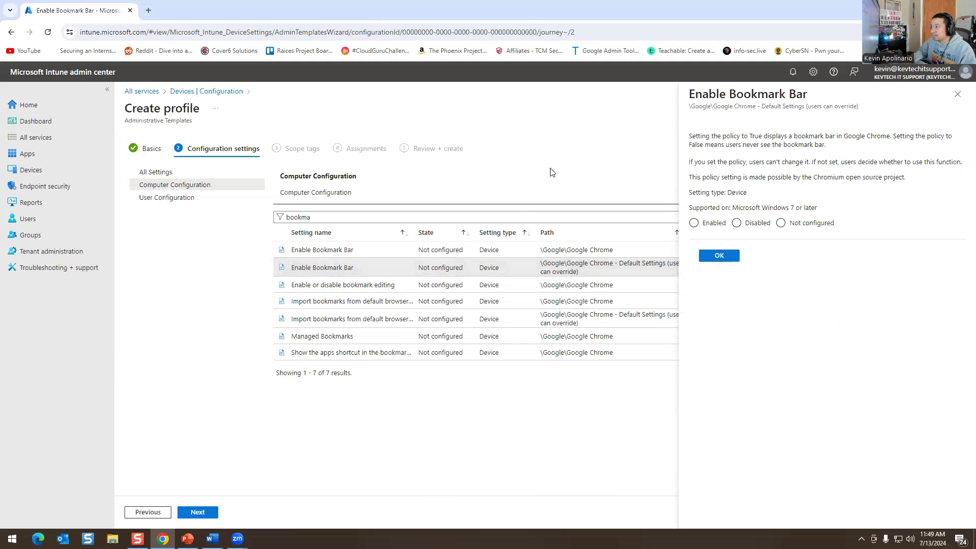
left_click(375, 250)
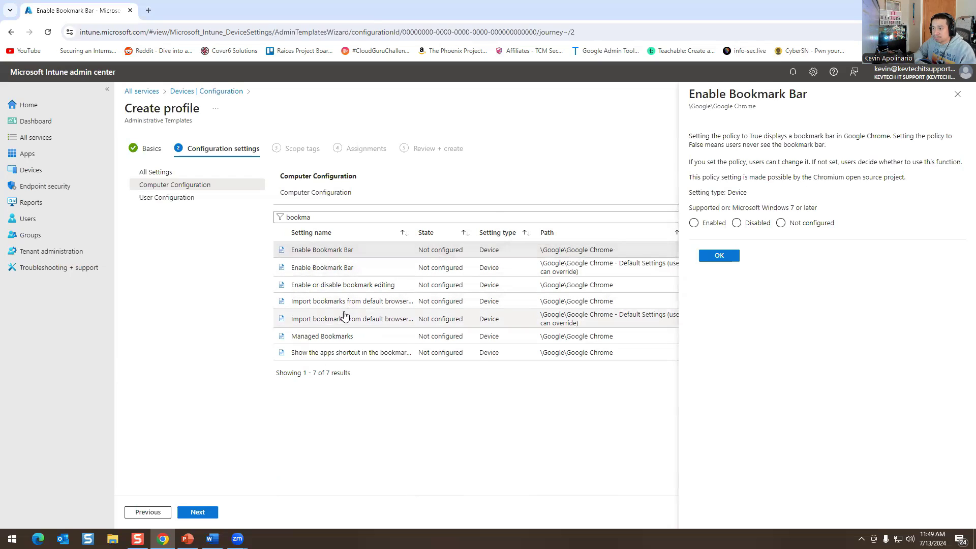
left_click(354, 338)
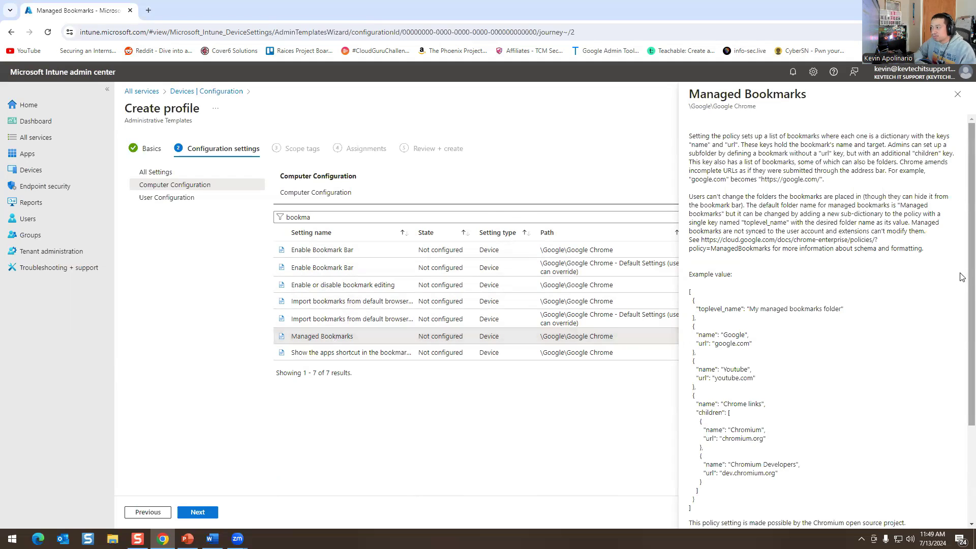
scroll(799, 328, "down", 3)
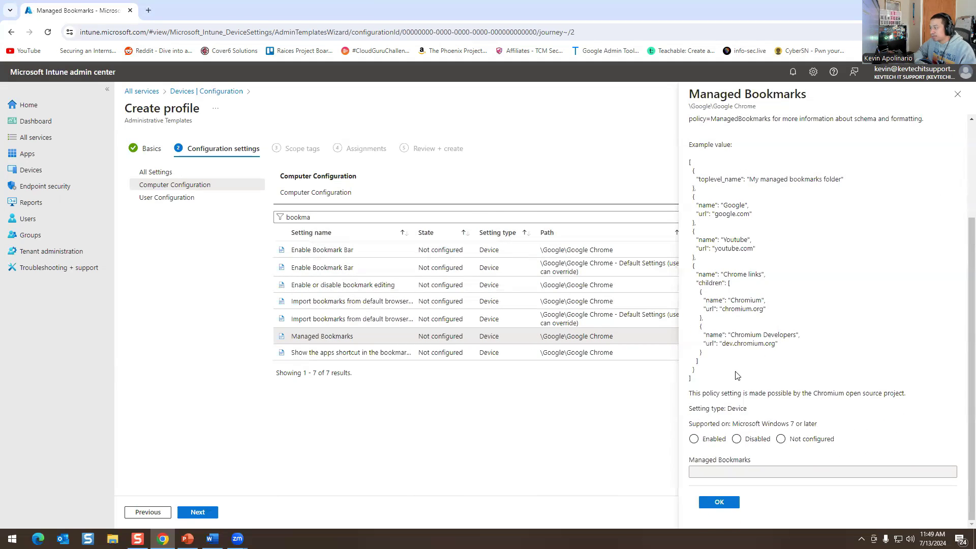
scroll(733, 390, "up", 3)
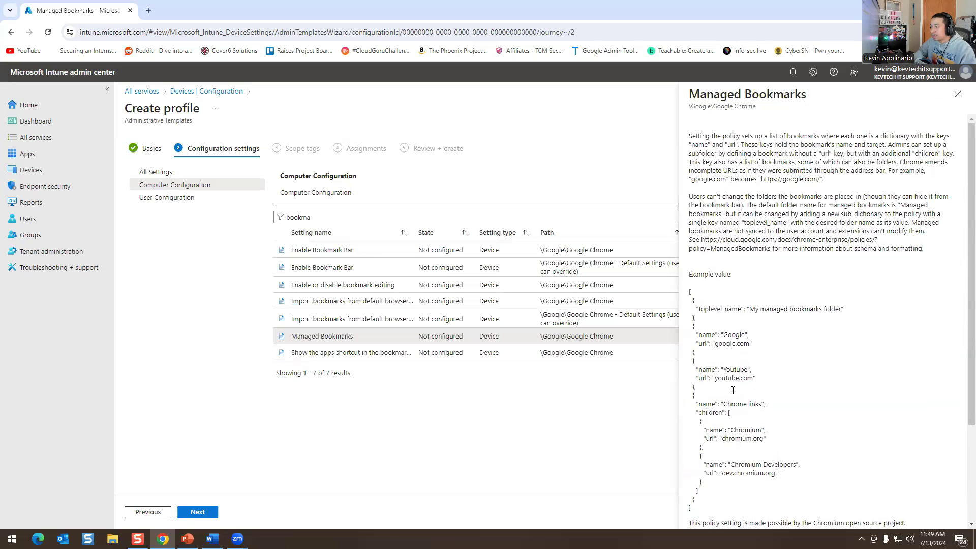
Copy the example bookmarks JSON from the Managed Bookmarks description.
left_click_drag(705, 145, 733, 278)
left_click(725, 189)
left_click_drag(711, 213, 925, 256)
scroll(813, 305, "down", 2)
left_click_drag(701, 413, 688, 193)
right_click(718, 234)
left_click(732, 242)
left_click(12, 539)
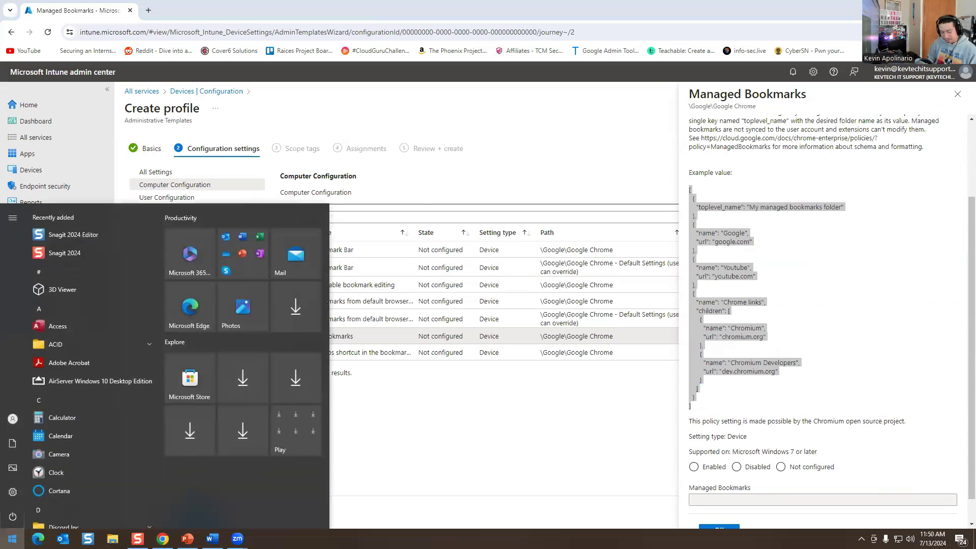
Launch Notepad, paste the bookmarks JSON, and shrink it to a smaller window.
type("notepad")
key("Return")
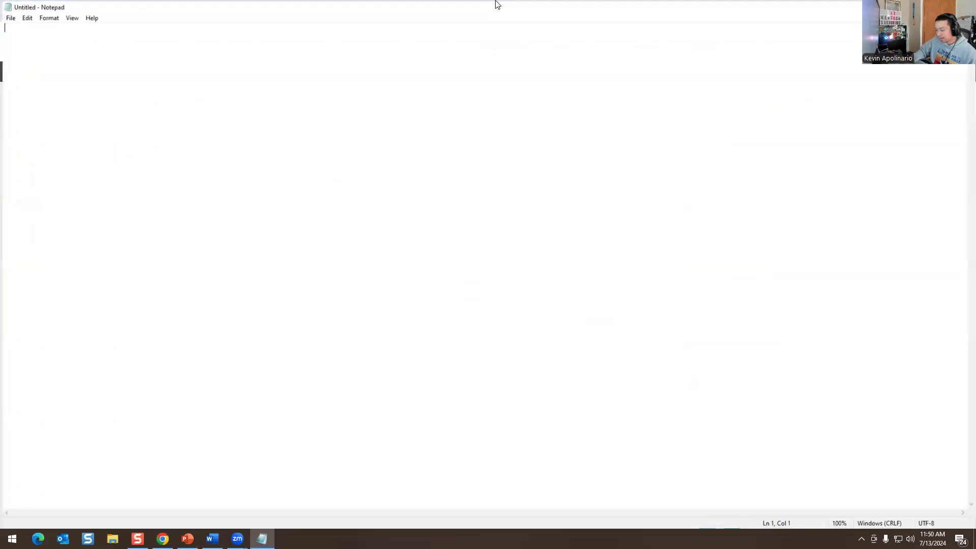
key("ctrl+v")
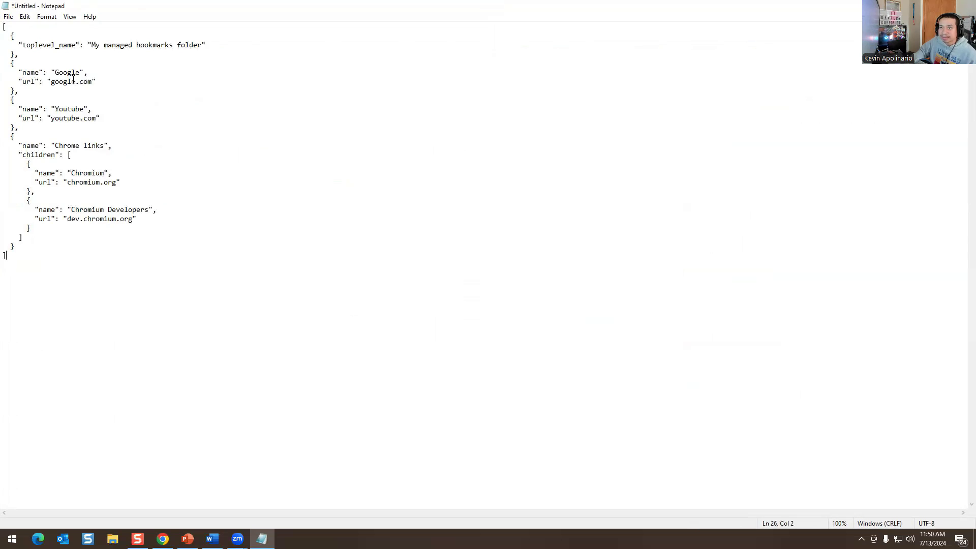
key("super+Down")
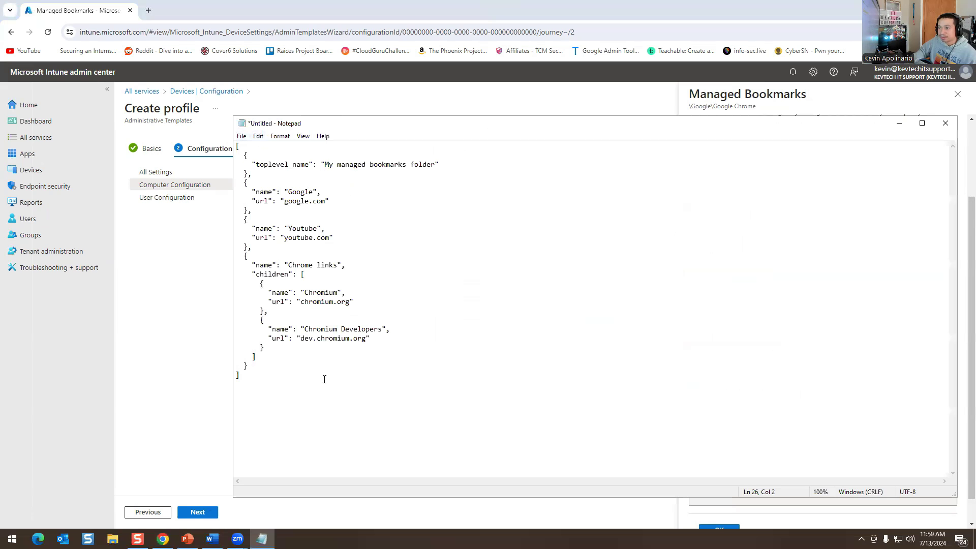
Set Notepad's font size to 18 points.
left_click_drag(260, 387, 208, 152)
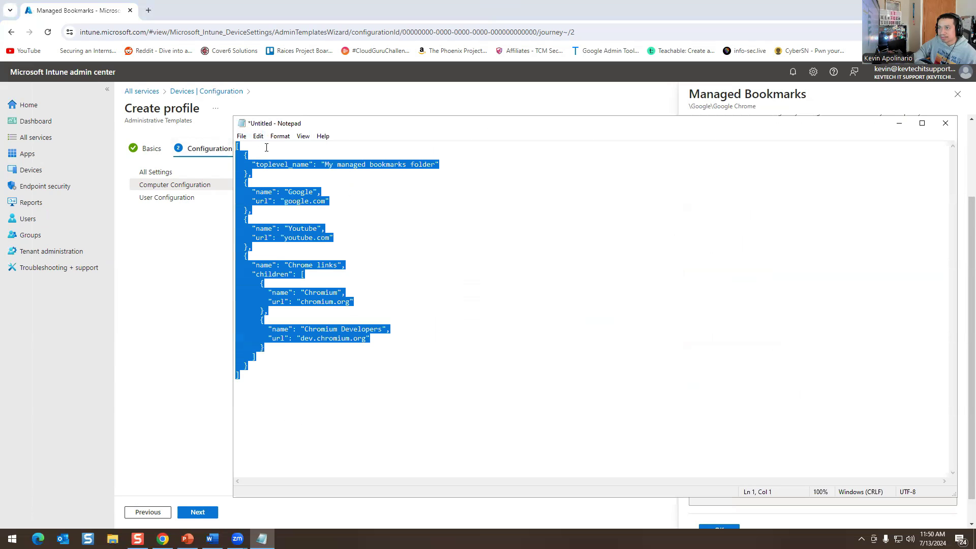
left_click(258, 137)
mouse_move(280, 136)
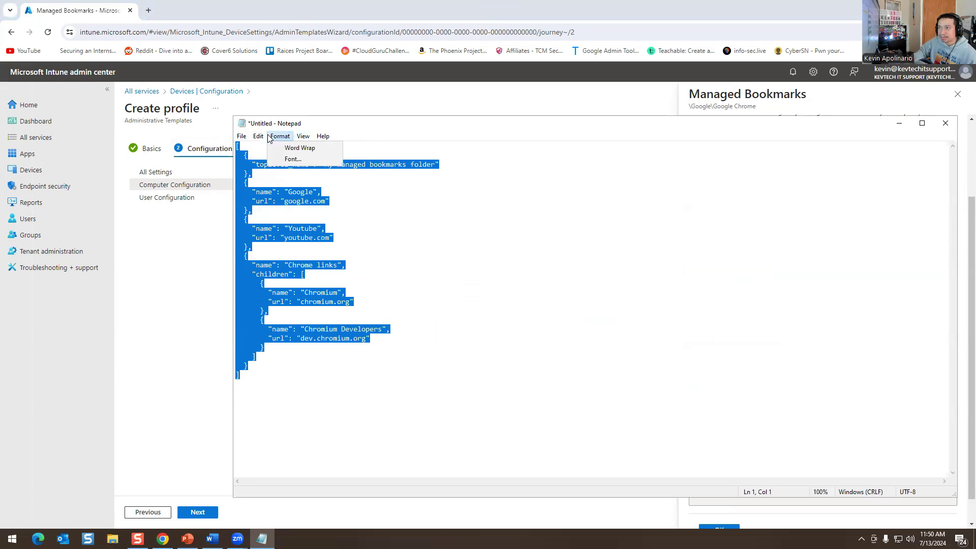
left_click(293, 159)
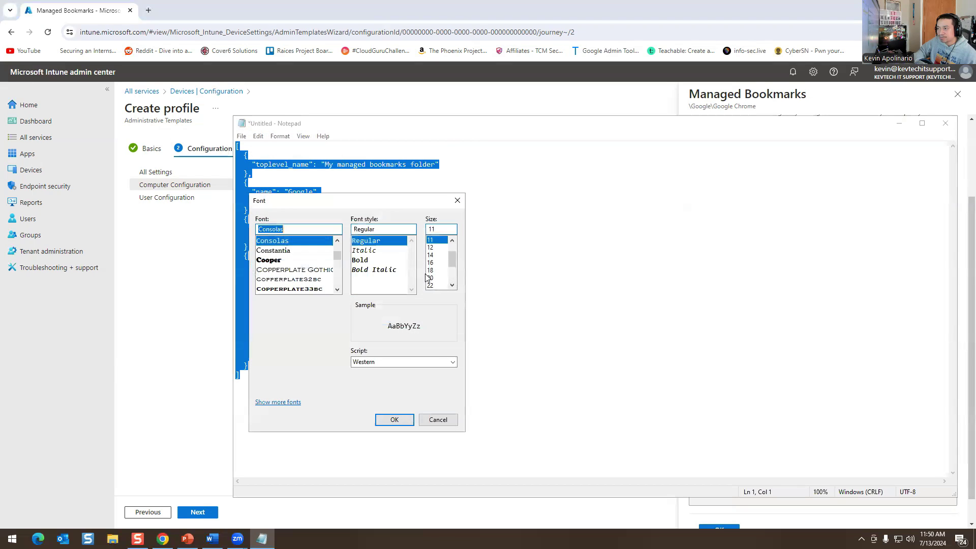
left_click(431, 271)
left_click(395, 419)
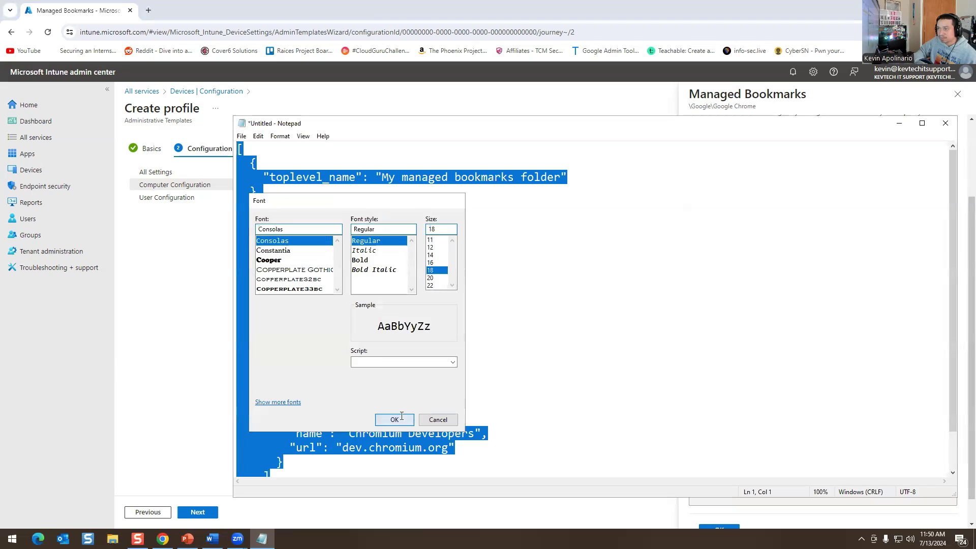
left_click(514, 220)
Review the managed bookmarks folder name and copy the entire bookmarks JSON.
left_click_drag(423, 117, 379, 53)
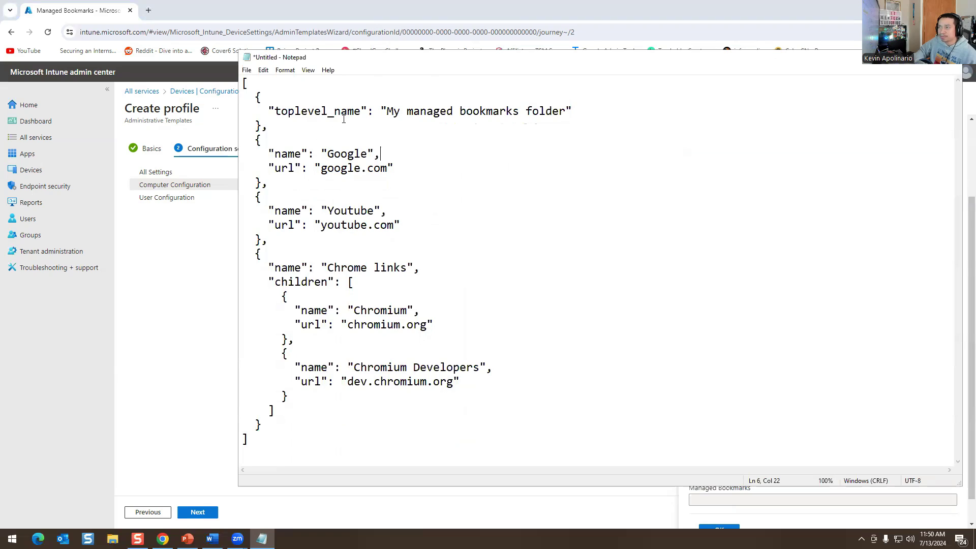
left_click_drag(402, 110, 577, 110)
left_click(518, 120)
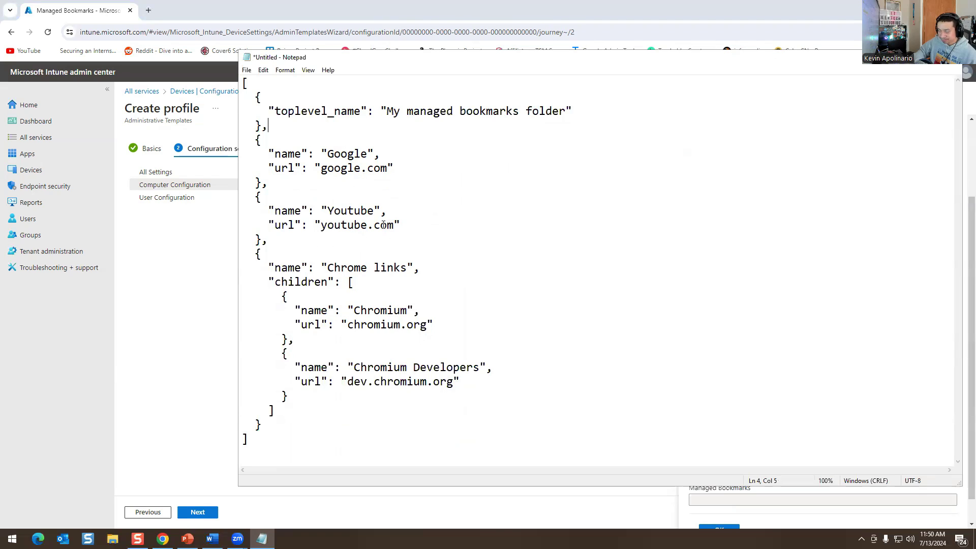
left_click_drag(385, 60, 373, 81)
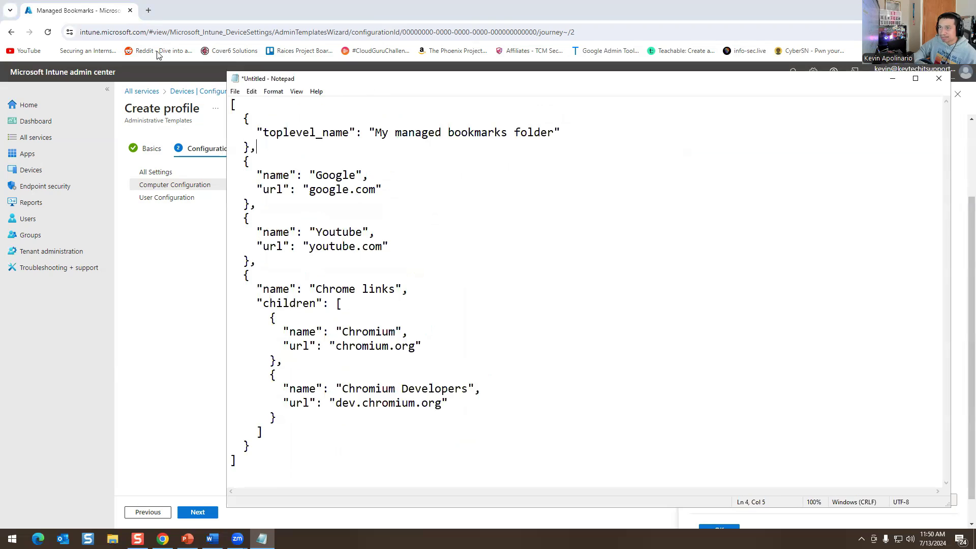
left_click_drag(258, 468, 233, 104)
right_click(257, 159)
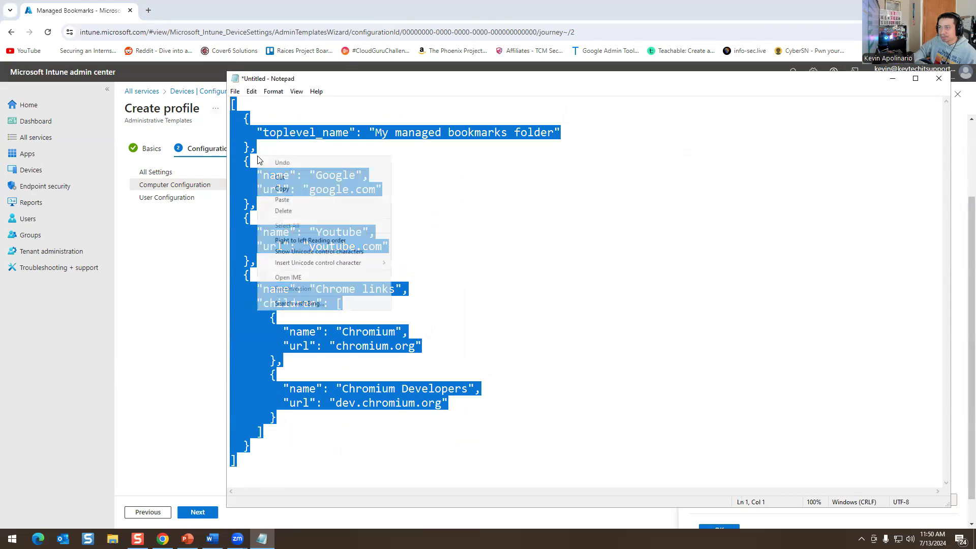
left_click(283, 188)
Close Notepad without saving and set Managed Bookmarks to Enabled.
left_click(939, 78)
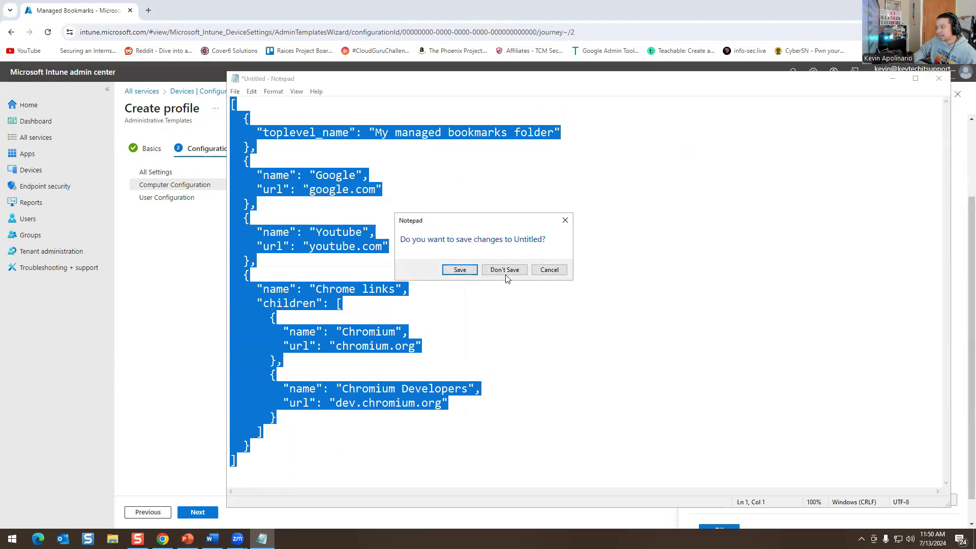
left_click(504, 269)
scroll(780, 254, "down", 2)
left_click(694, 439)
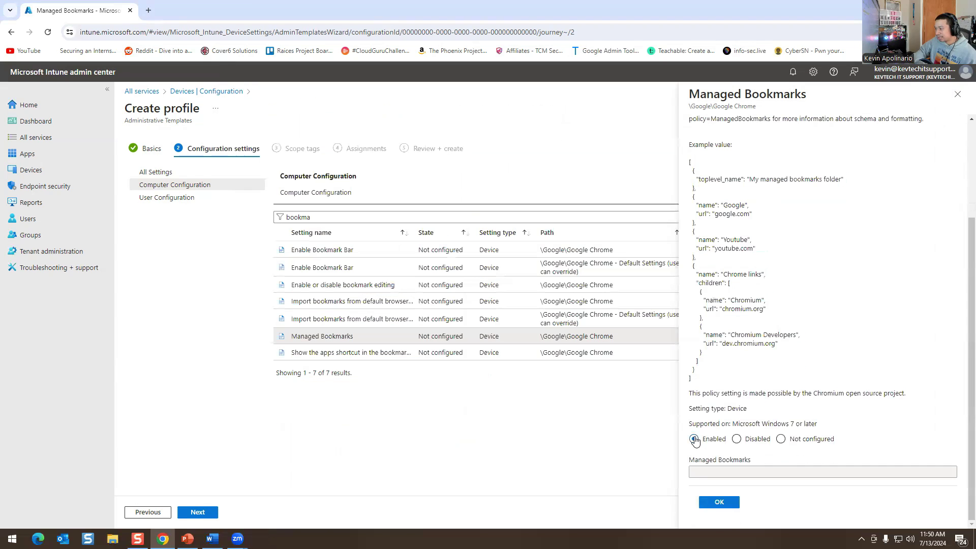
Paste the JSON into the Managed Bookmarks value, confirm with OK, and continue to Scope tags.
left_click(695, 472)
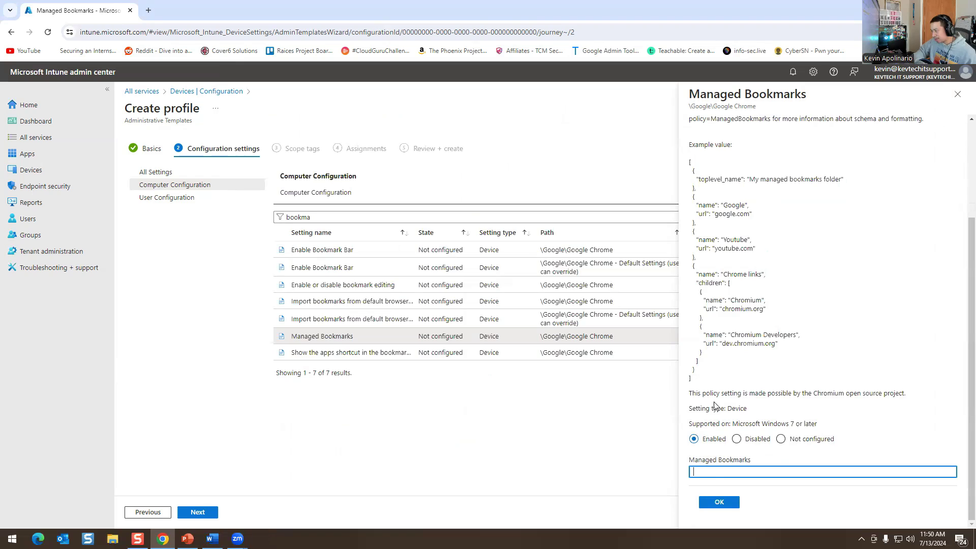
key("ctrl+v")
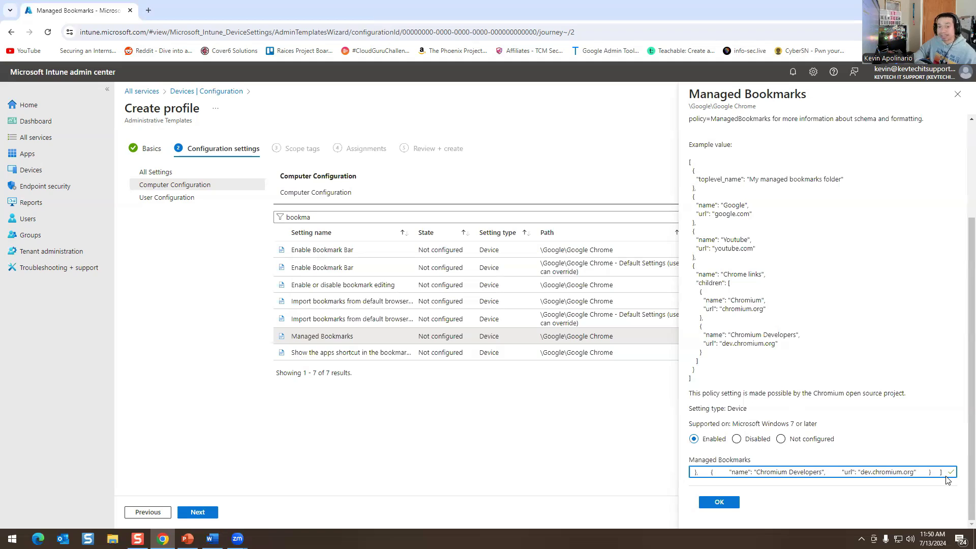
left_click(719, 501)
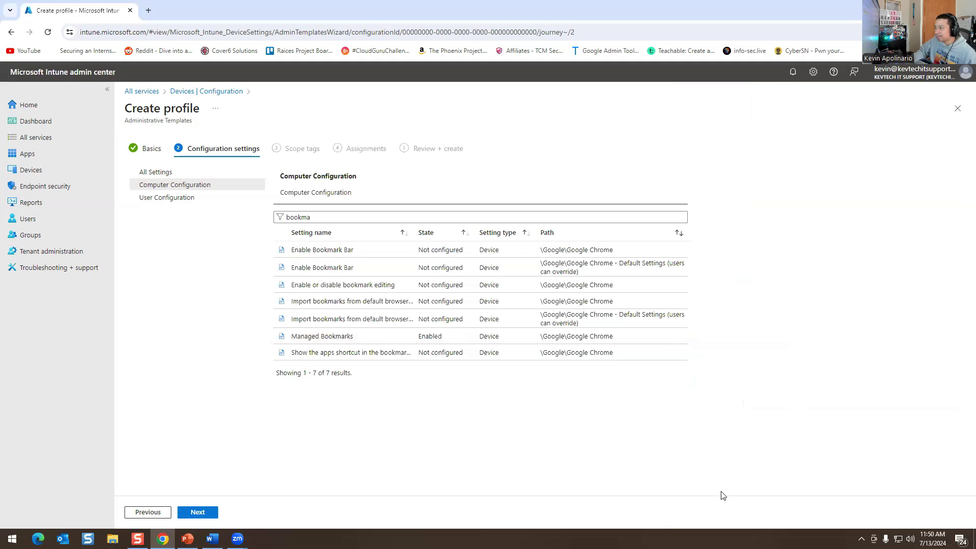
left_click(200, 514)
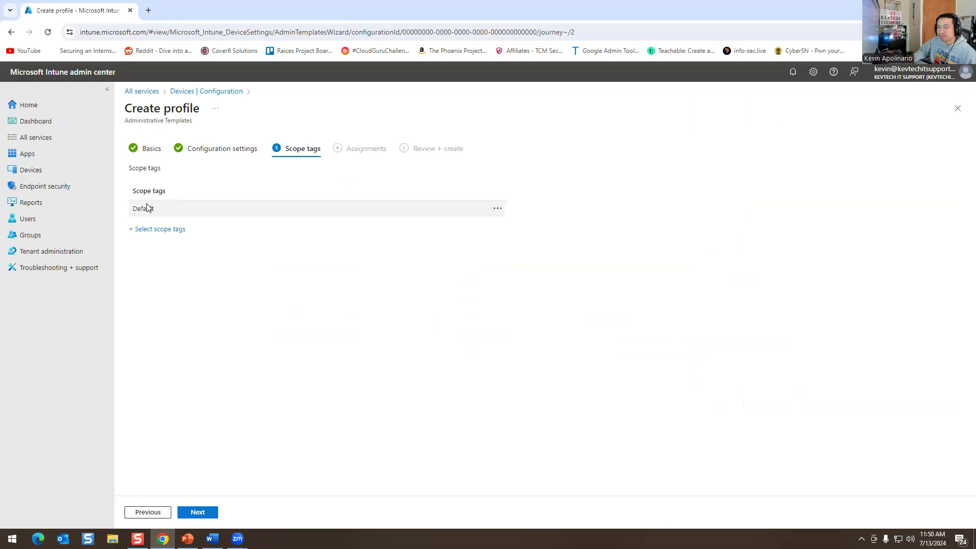
Include All devices as the Bookmarks profile's assigned group, then review and create the policy.
left_click(202, 513)
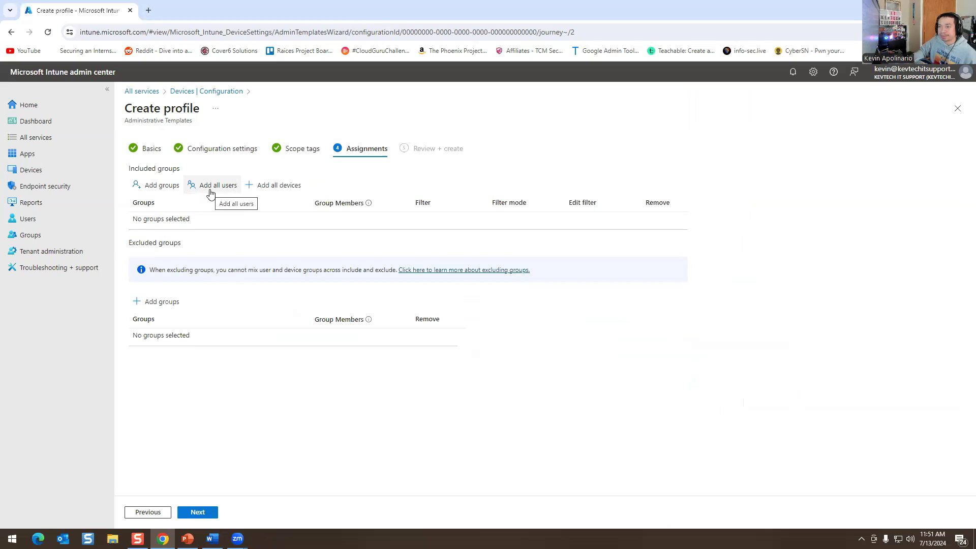
left_click(211, 192)
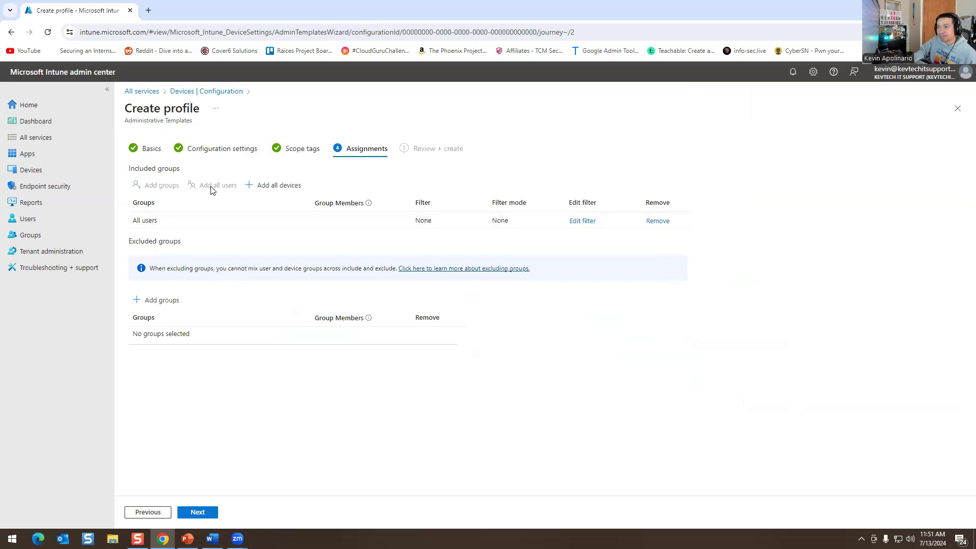
left_click(649, 223)
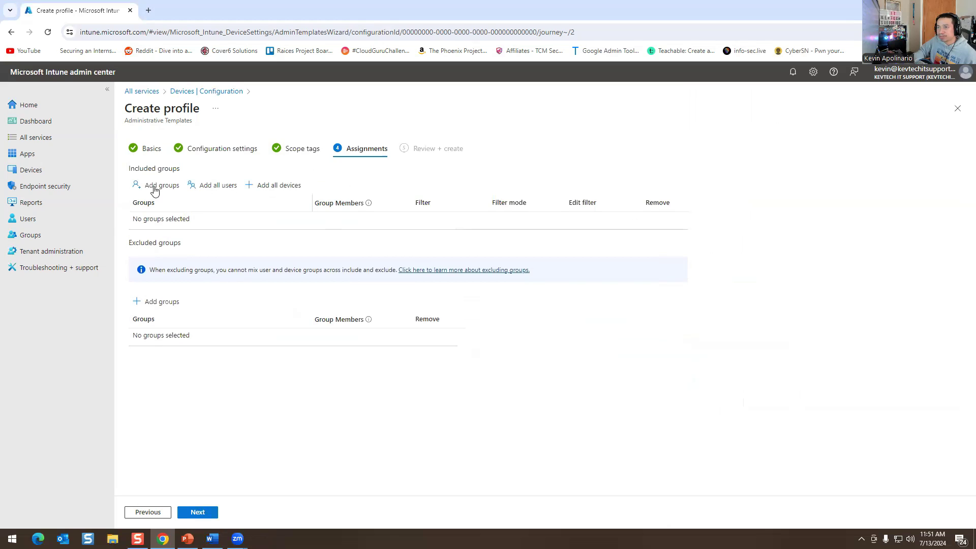
left_click(258, 196)
left_click(649, 222)
left_click(162, 185)
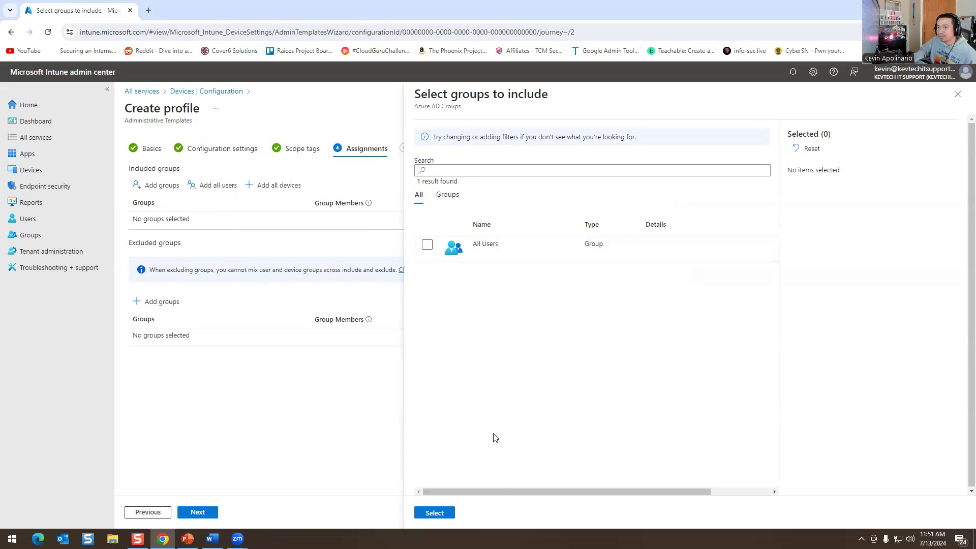
left_click(958, 96)
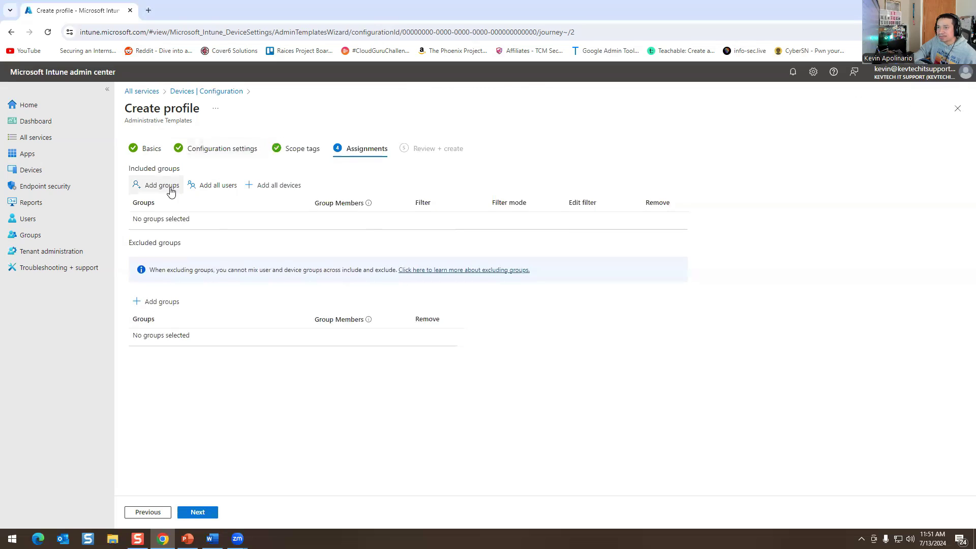
left_click(247, 186)
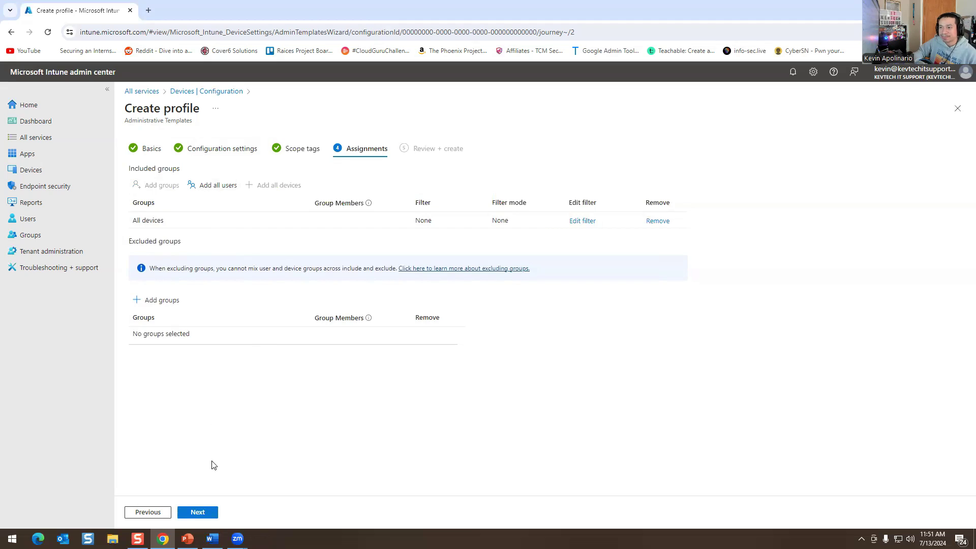
left_click(211, 514)
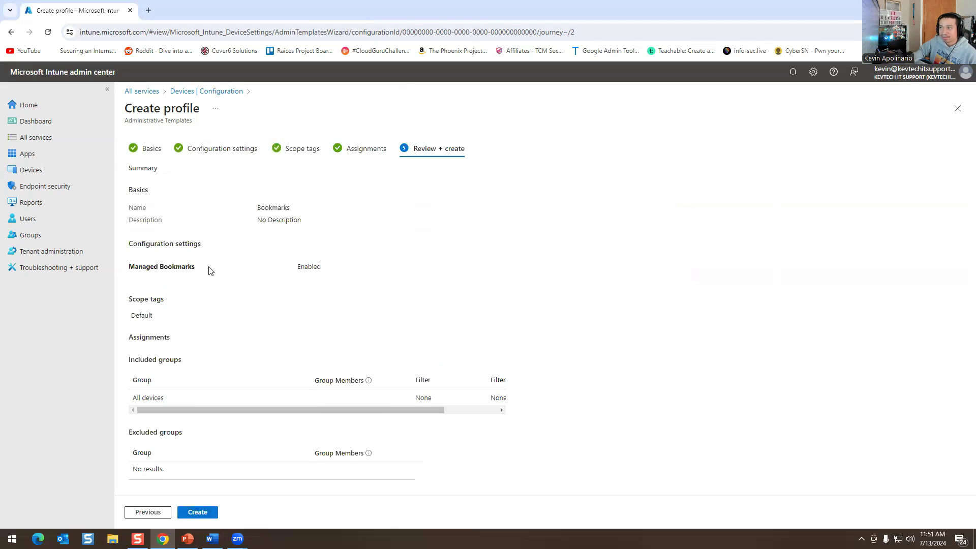
left_click(198, 513)
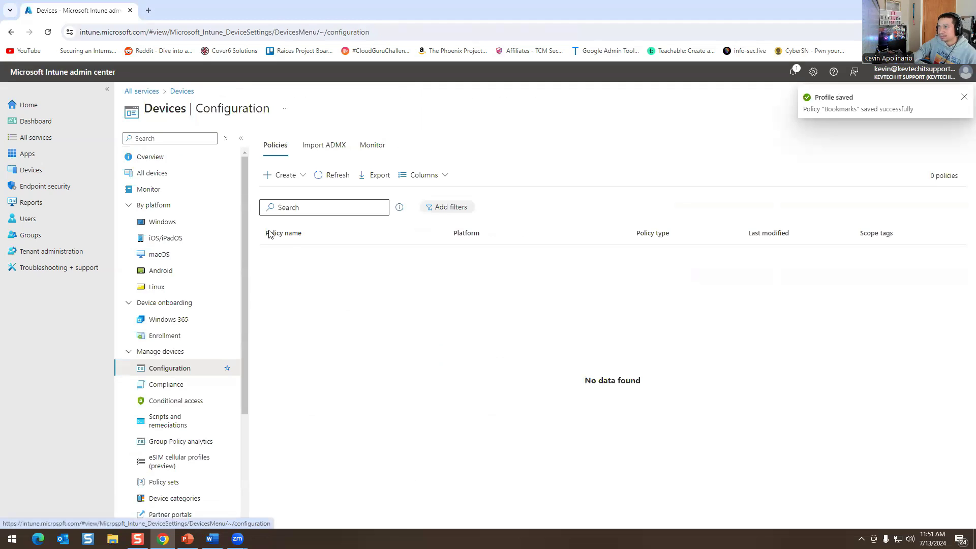
Add the description 'chrome bookmarks.' to the Bookmarks policy's Basics and save it.
left_click(321, 177)
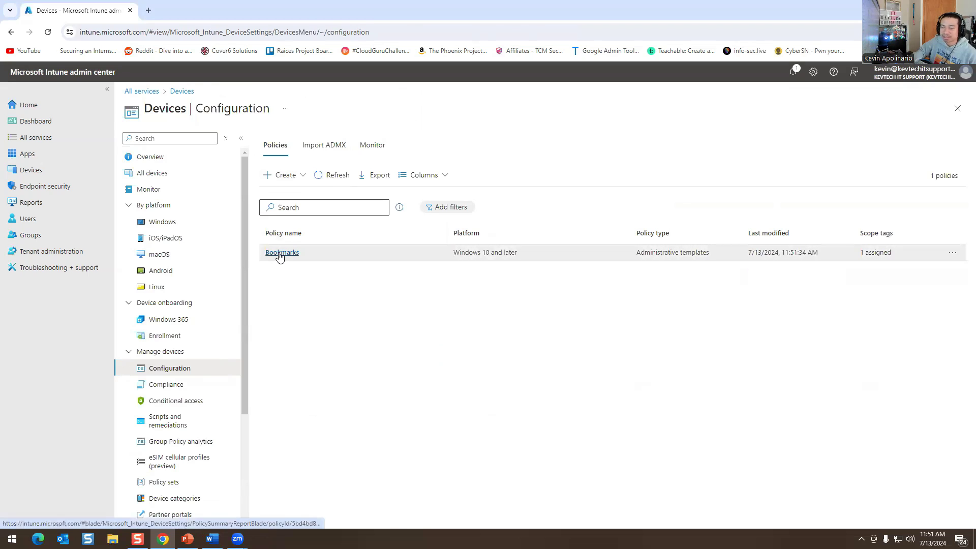
left_click(280, 254)
scroll(188, 204, "down", 4)
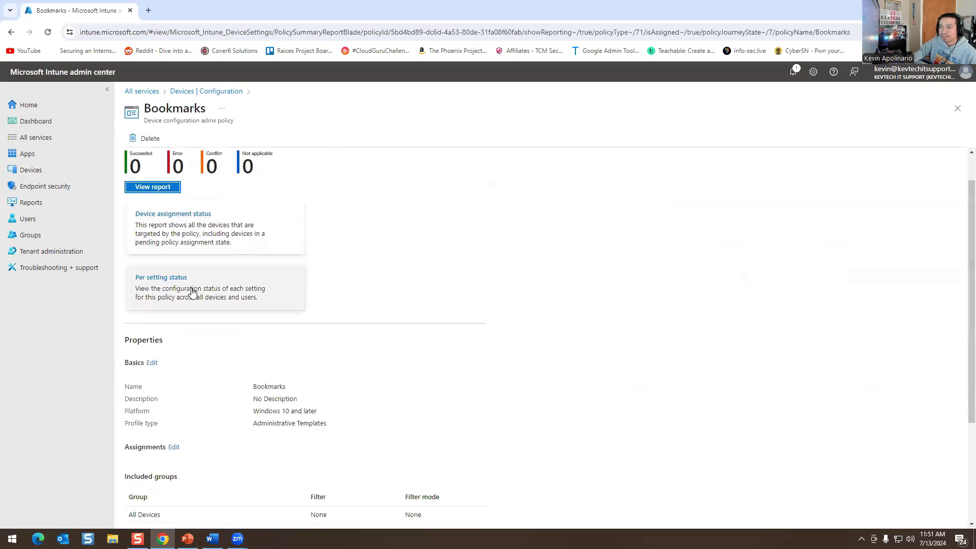
left_click(152, 211)
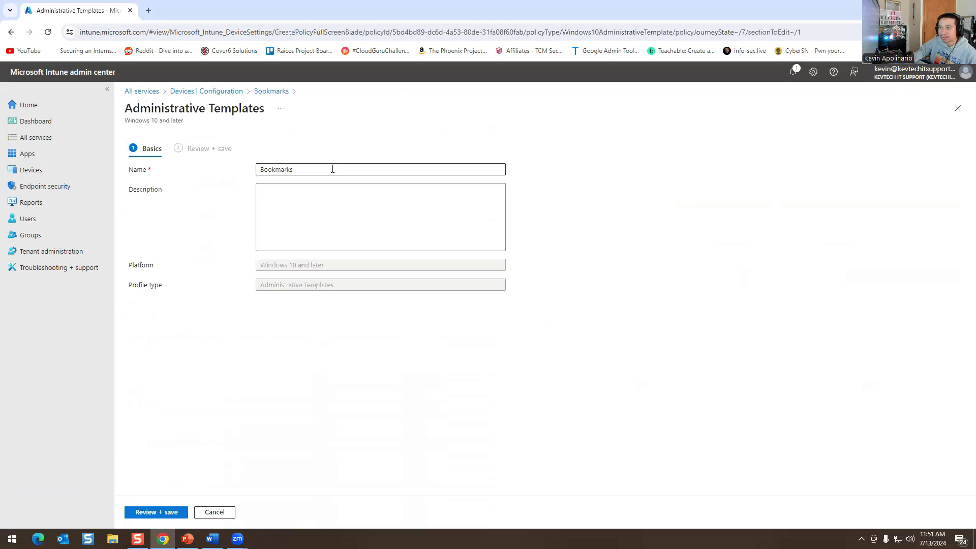
left_click(350, 197)
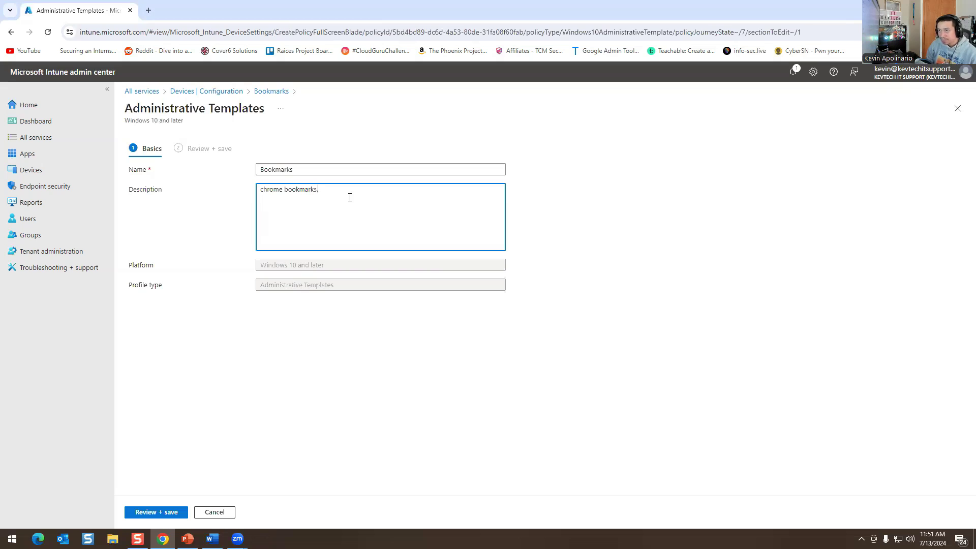
left_click(159, 512)
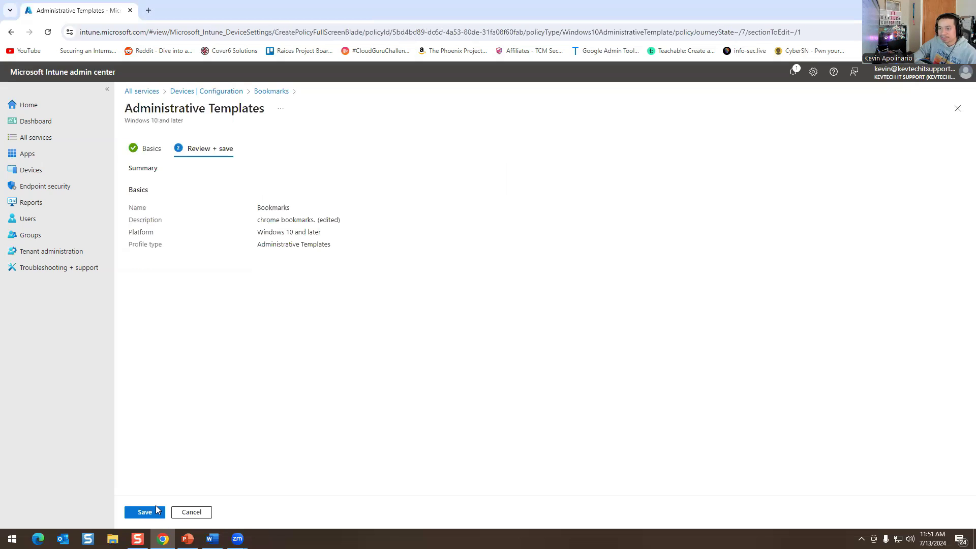
left_click(135, 511)
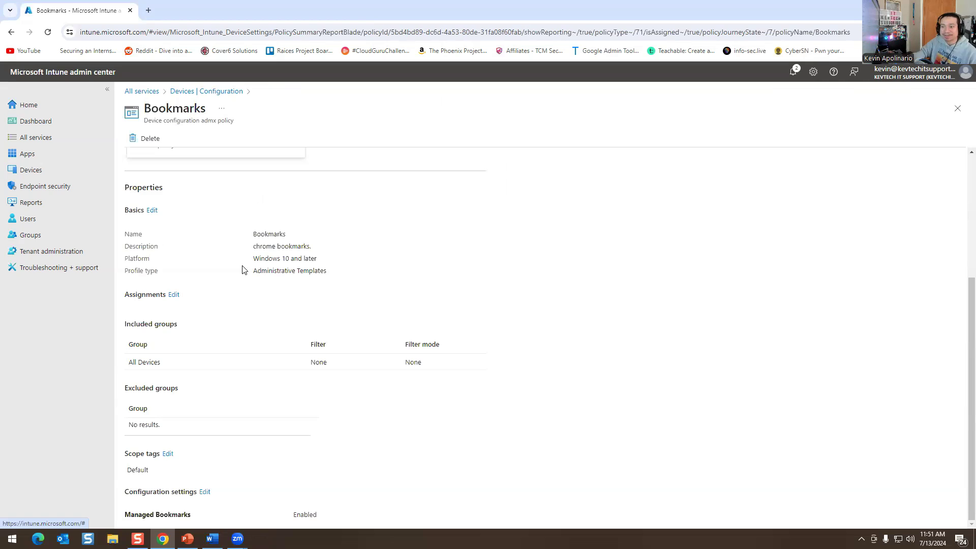
left_click(204, 493)
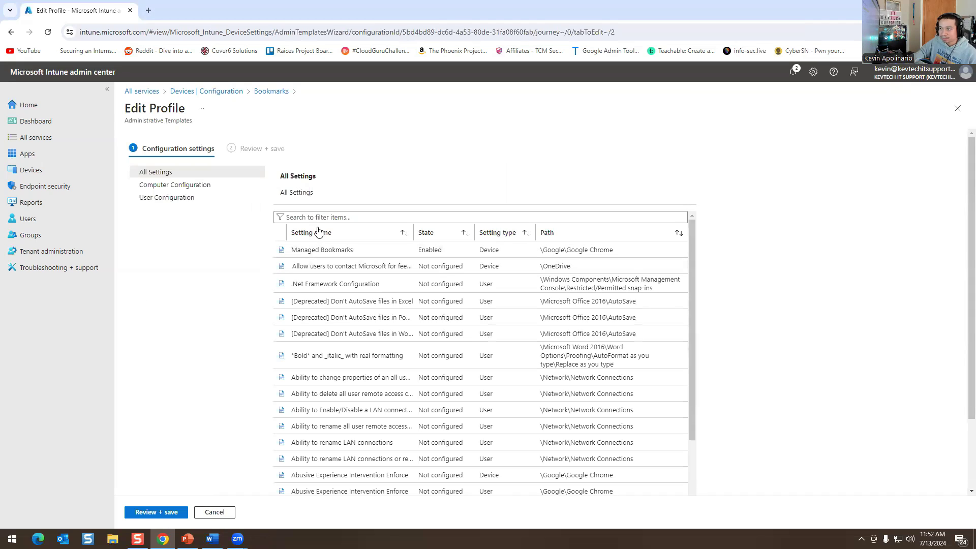
left_click(421, 250)
scroll(814, 356, "down", 5)
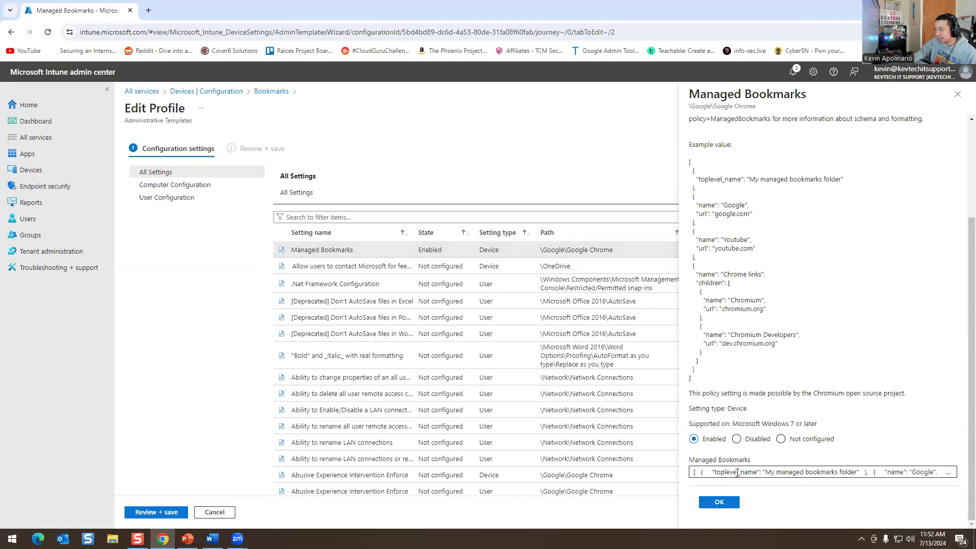
left_click_drag(737, 473, 895, 472)
key("ctrl+a")
left_click(790, 406)
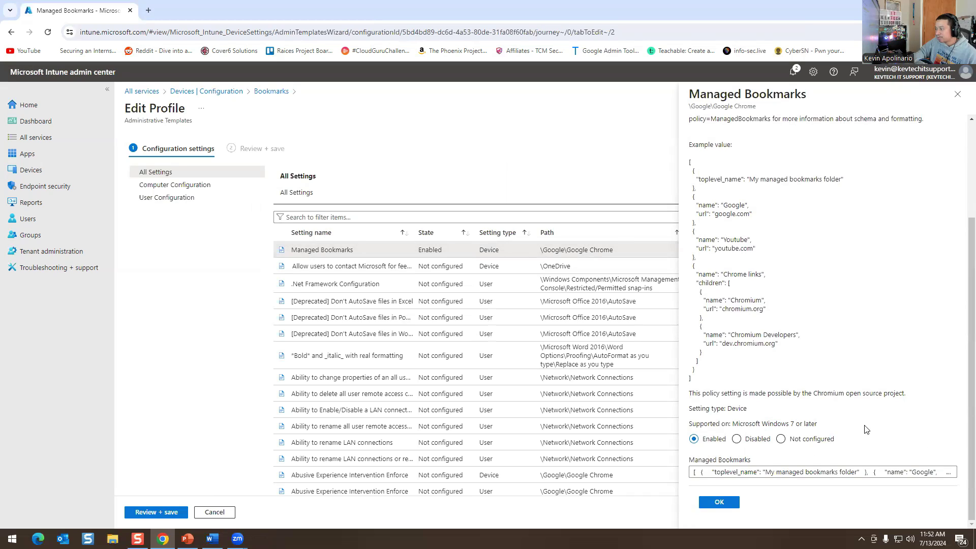
left_click(953, 104)
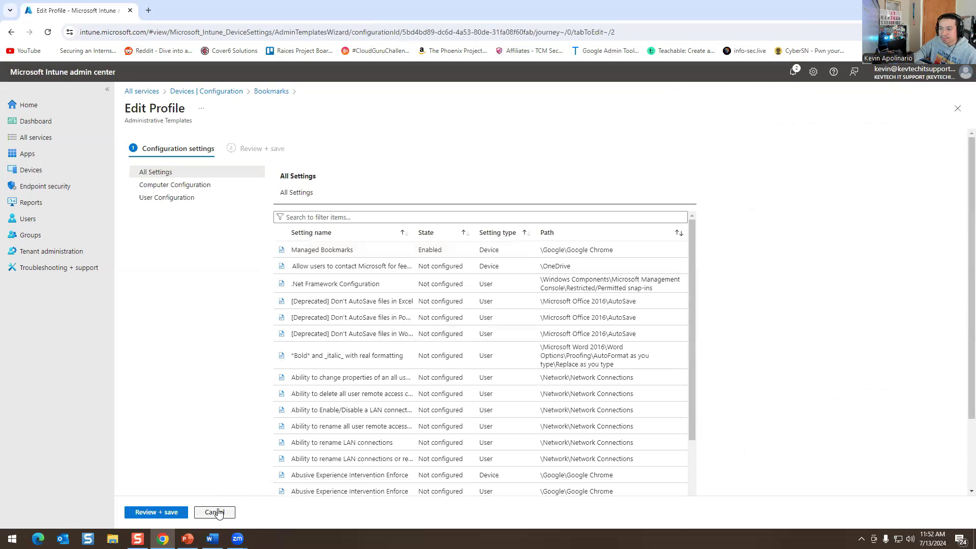
left_click(216, 512)
scroll(196, 210, "up", 4)
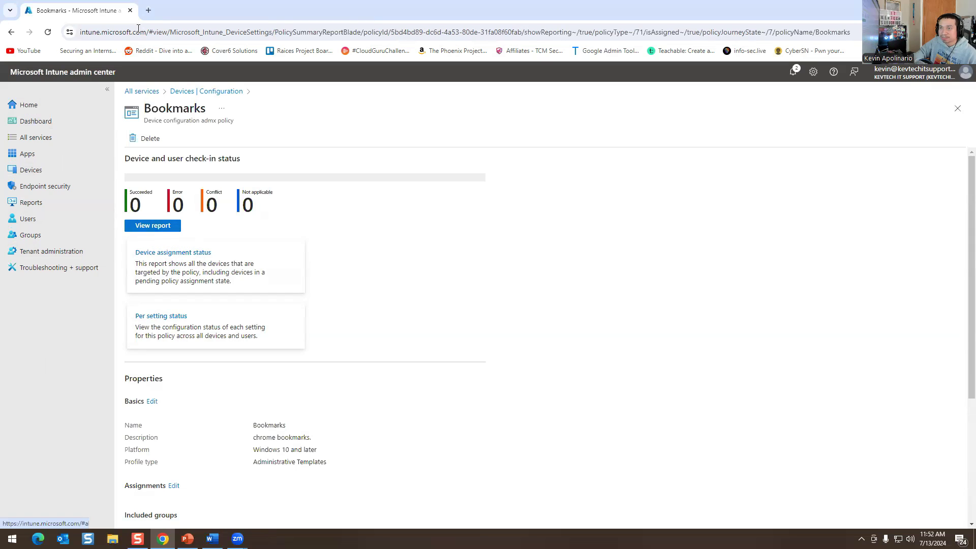
Go to security.microsoft.com in a new tab and sign in with the first listed account.
left_click(147, 10)
type("seuc")
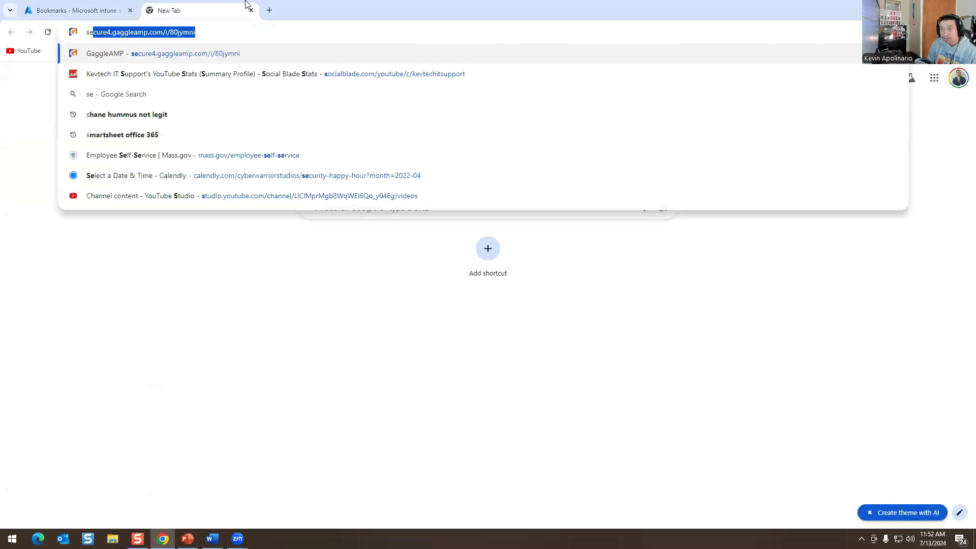
key("BackSpace")
key("BackSpace")
type("curity")
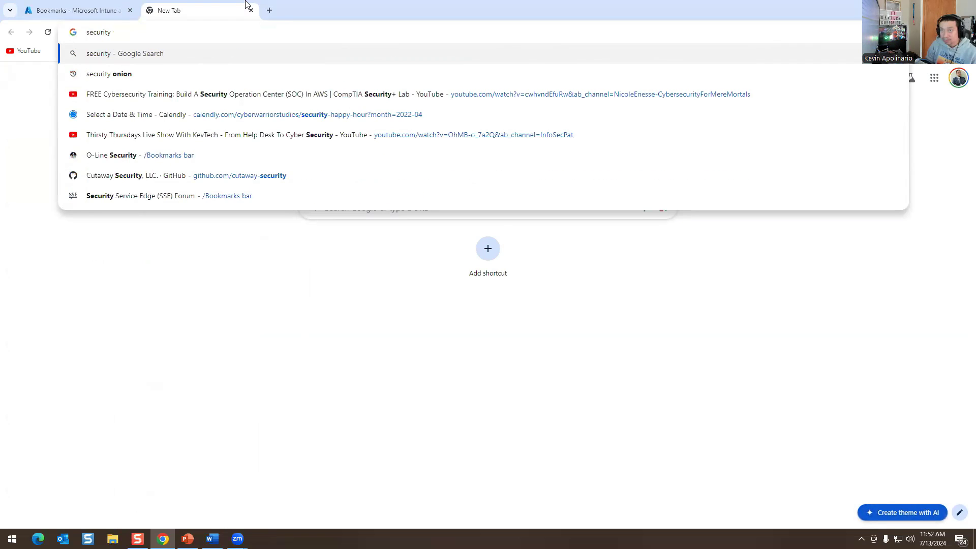
type(".microsoft.com")
key("Return")
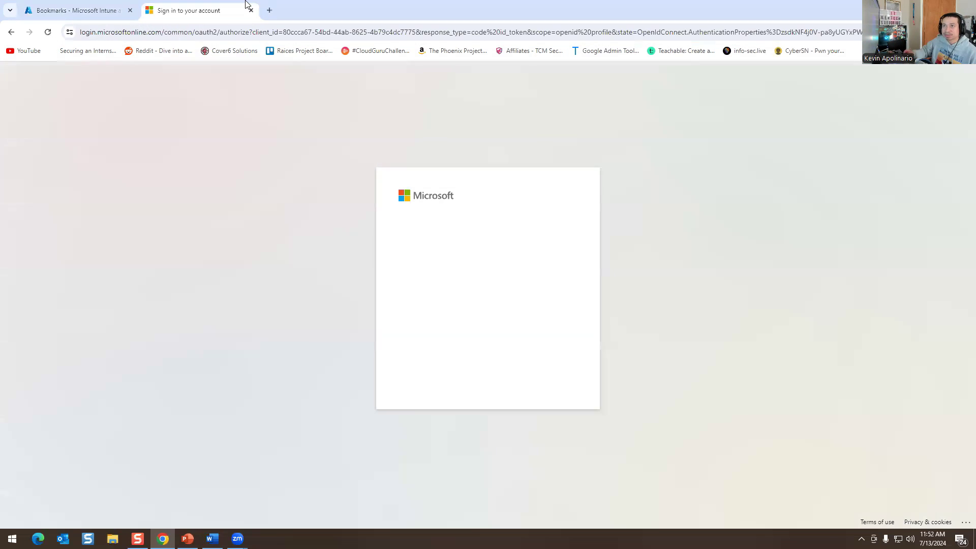
left_click(480, 244)
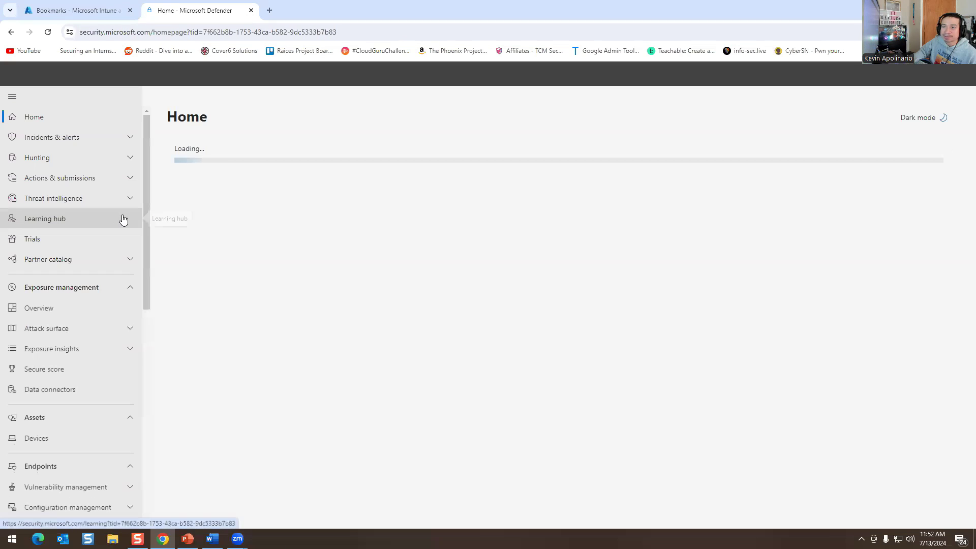
Open Secure Score's recommended actions from the Home dashboard's 'Improve your score' link.
left_click(85, 138)
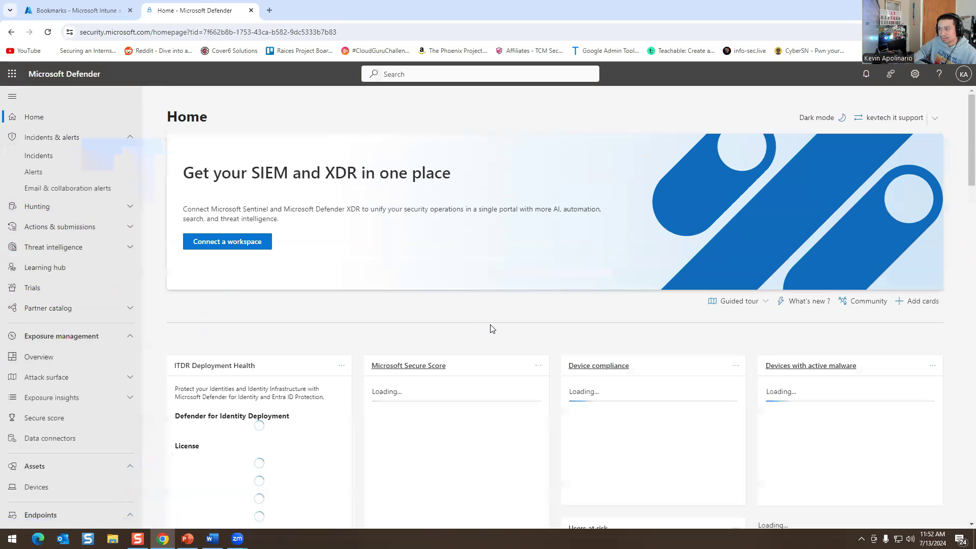
scroll(619, 303, "down", 3)
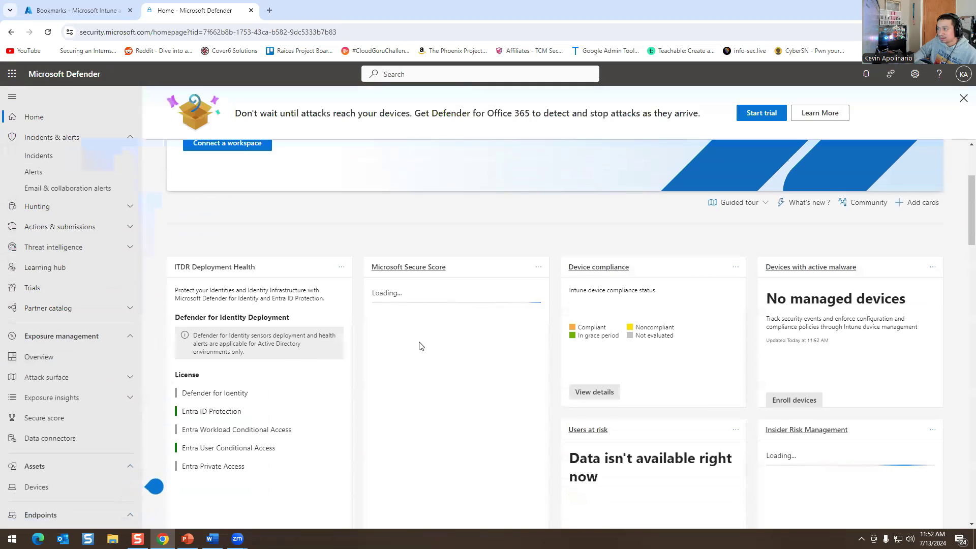
scroll(394, 334, "down", 2)
left_click_drag(450, 459, 473, 458)
left_click(415, 447)
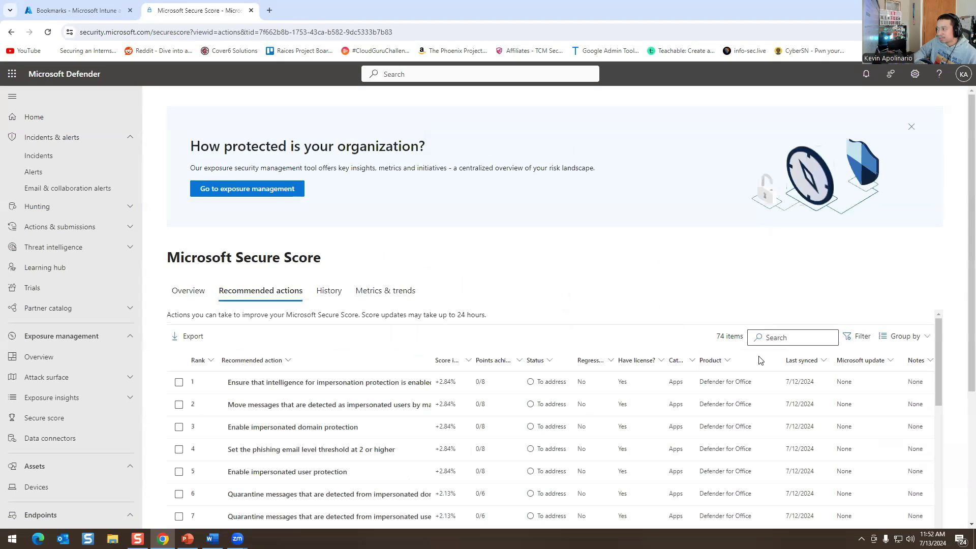
Search the Secure Score recommended actions for 'intune', then clear the search.
left_click(763, 338)
type("i")
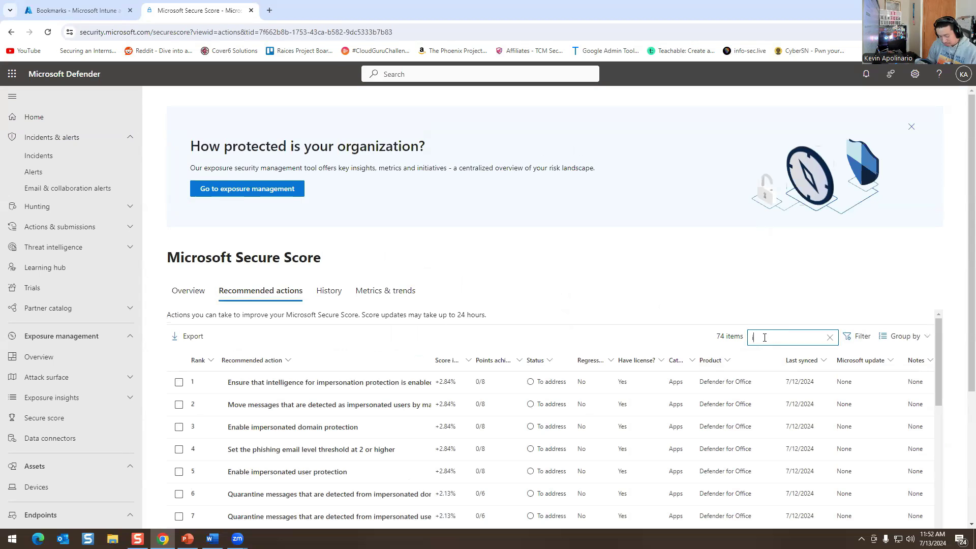
type("ntune")
key("BackSpace")
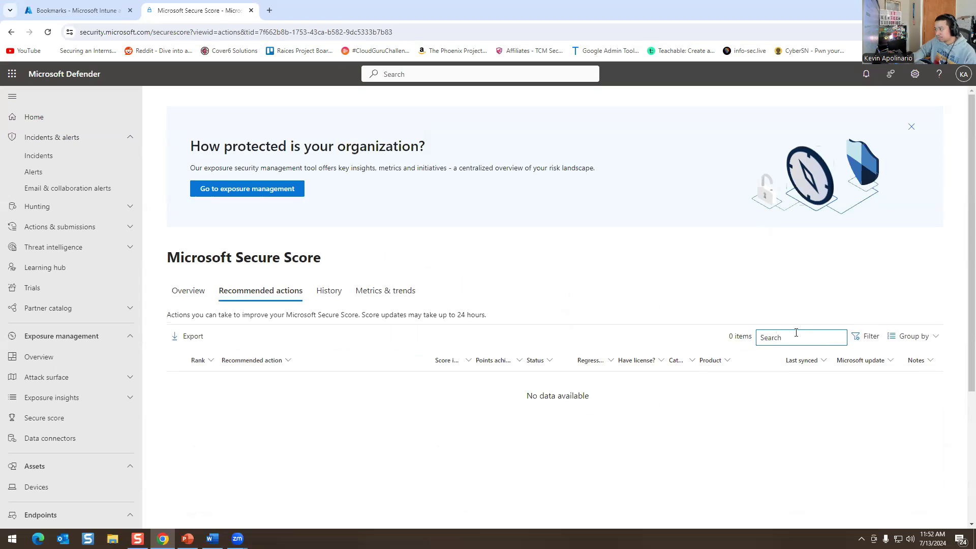
Scroll through the recommendations table, then return to the Bookmarks policy's device check-in report in Intune.
scroll(752, 414, "down", 3)
scroll(752, 414, "down", 7)
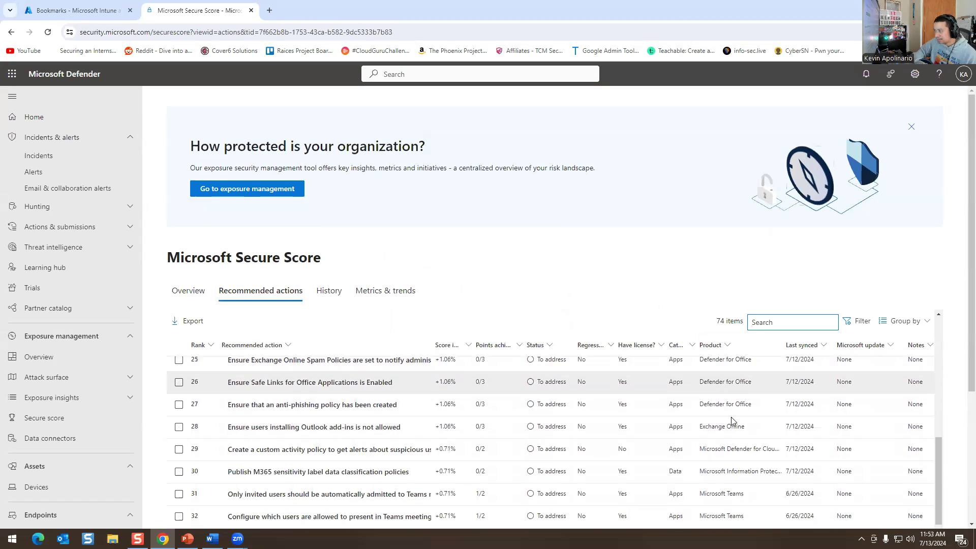
scroll(737, 417, "down", 2)
scroll(761, 435, "down", 5)
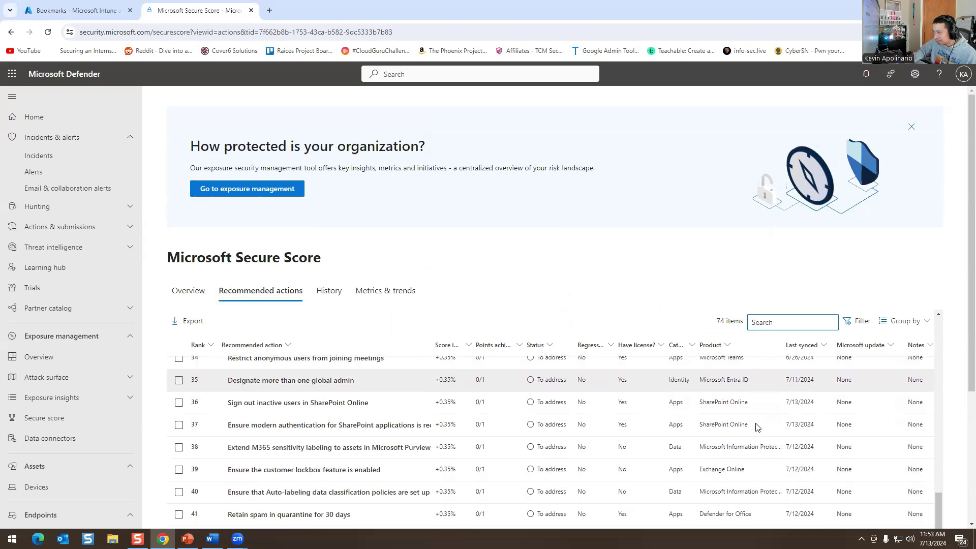
scroll(757, 427, "down", 9)
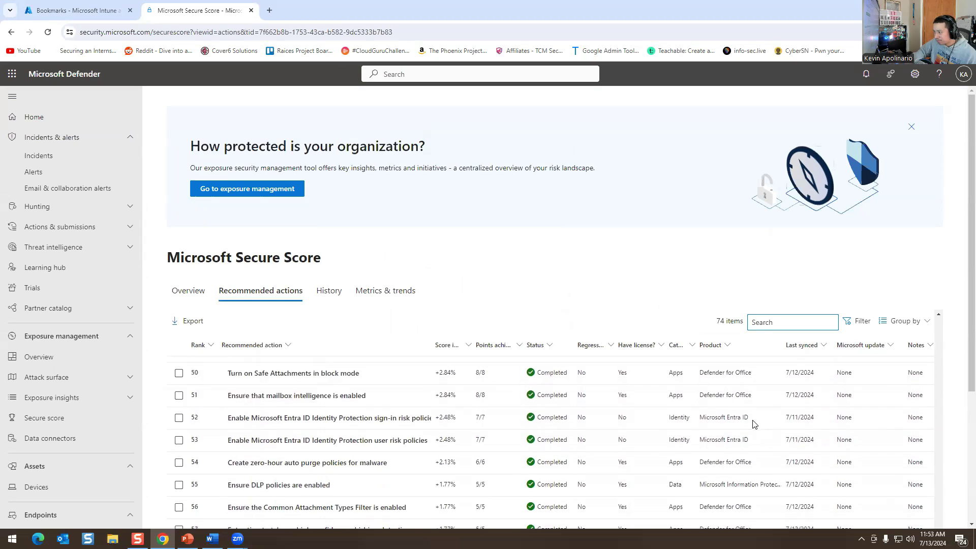
scroll(757, 421, "down", 3)
scroll(742, 422, "up", 20)
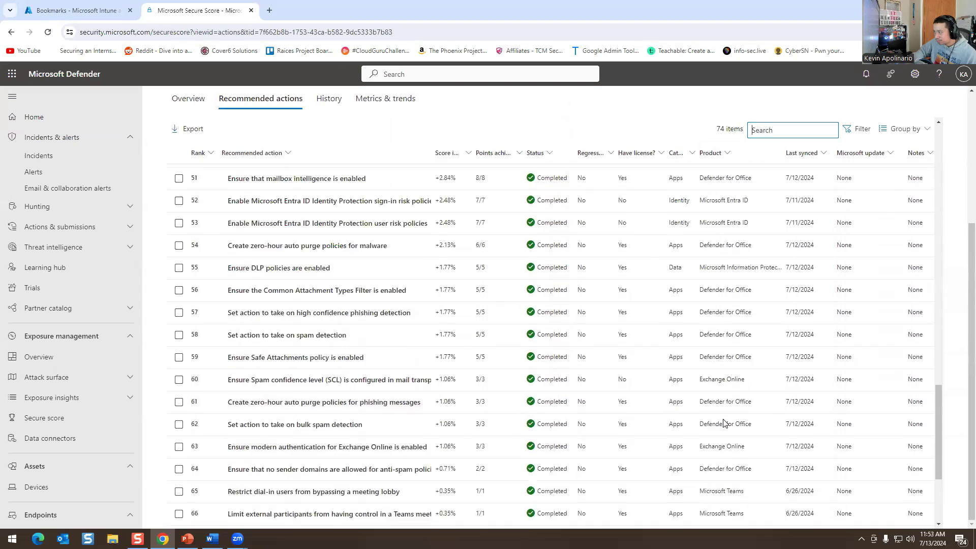
scroll(724, 423, "up", 5)
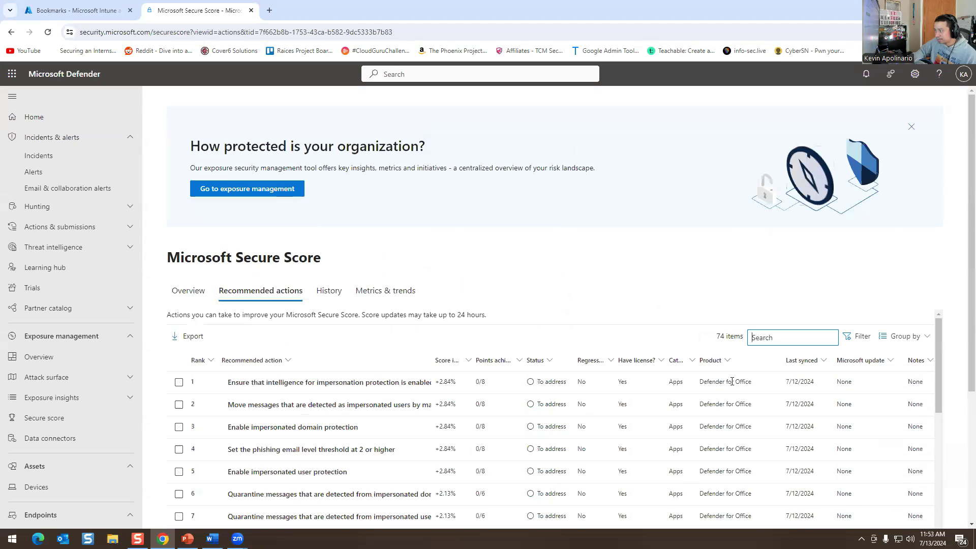
left_click(91, 8)
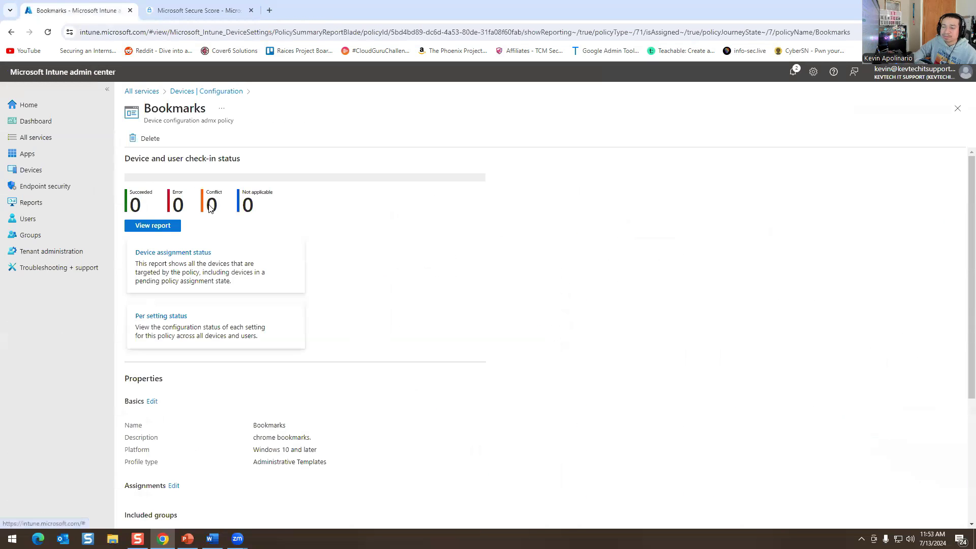
left_click(145, 229)
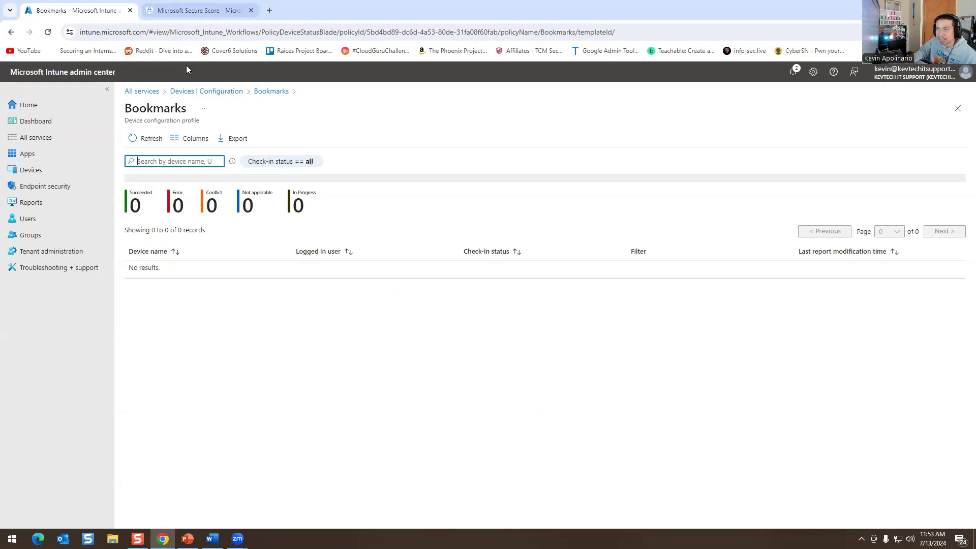
Return from the Bookmarks check-in report to the Devices | Configuration policy list.
left_click(206, 91)
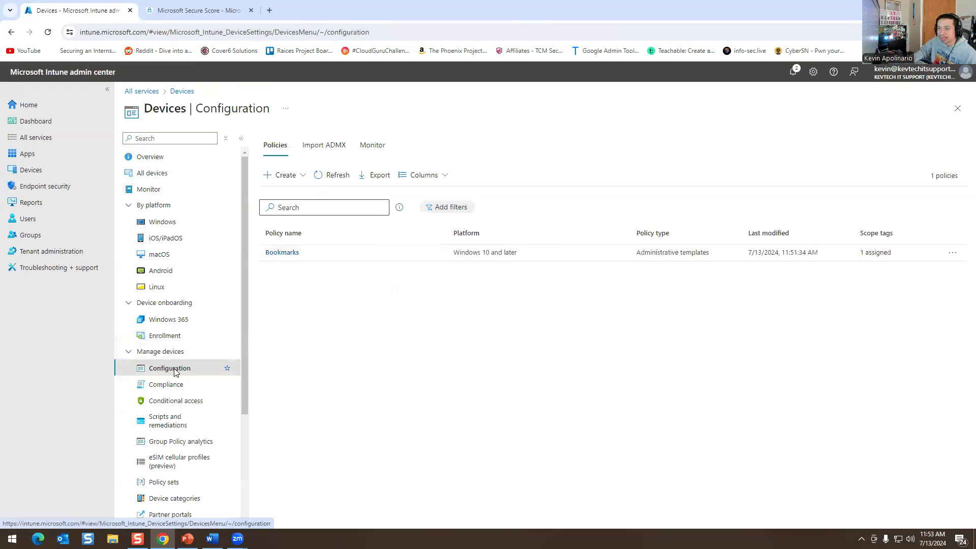
left_click(282, 175)
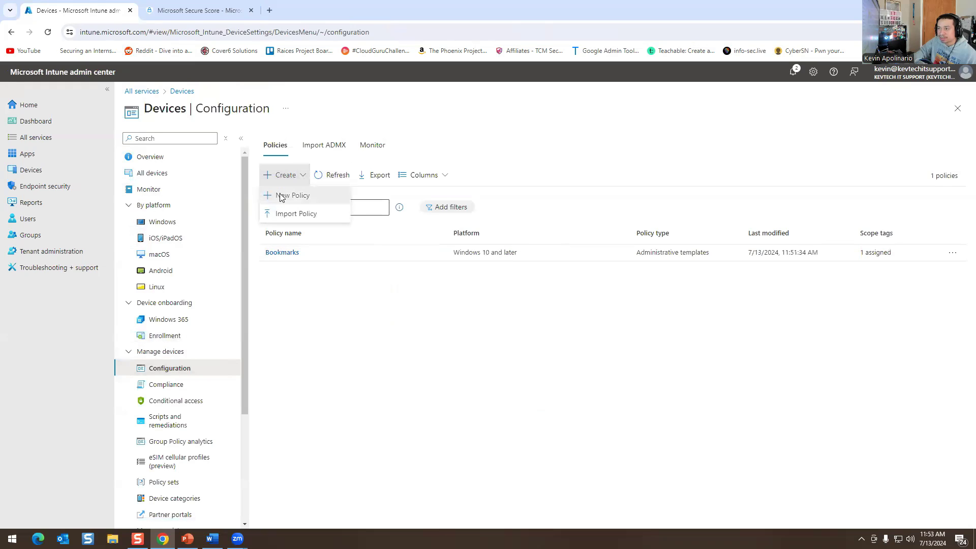
left_click(282, 193)
left_click(714, 144)
left_click(717, 239)
left_click(722, 175)
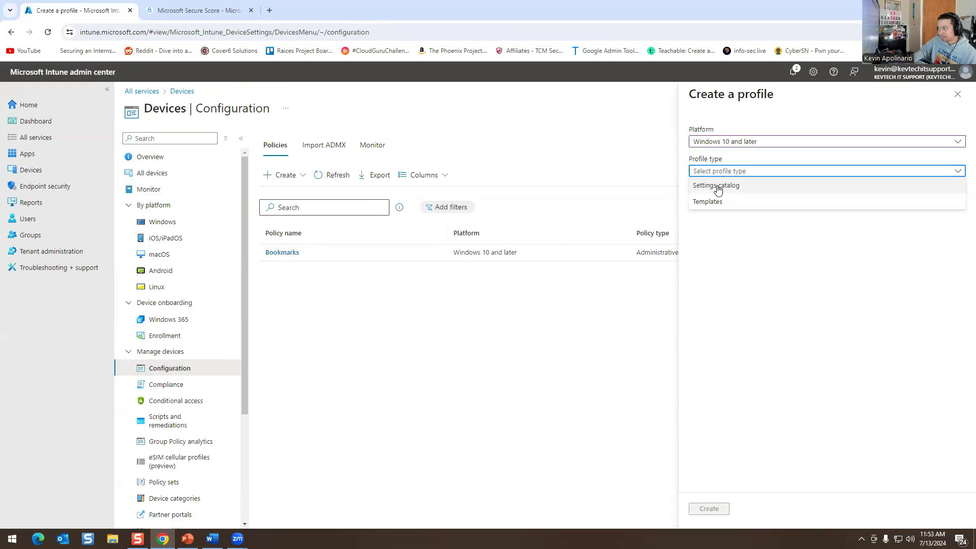
left_click(709, 202)
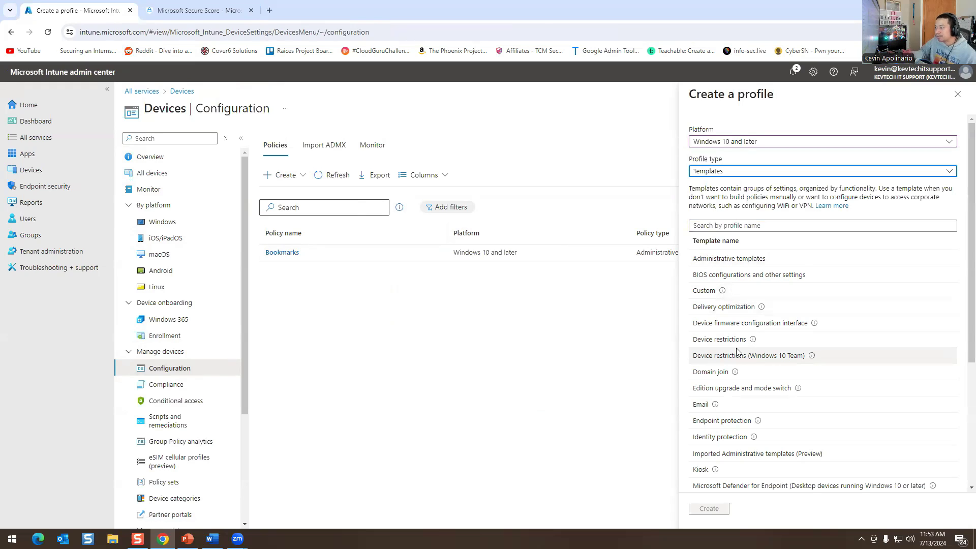
left_click(754, 379)
left_click_drag(722, 373, 718, 372)
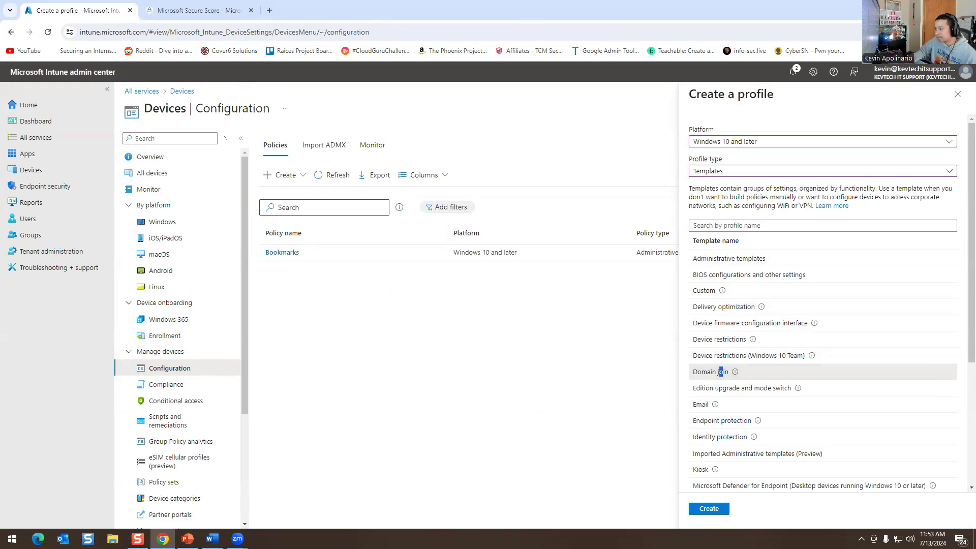
left_click(721, 518)
left_click(306, 170)
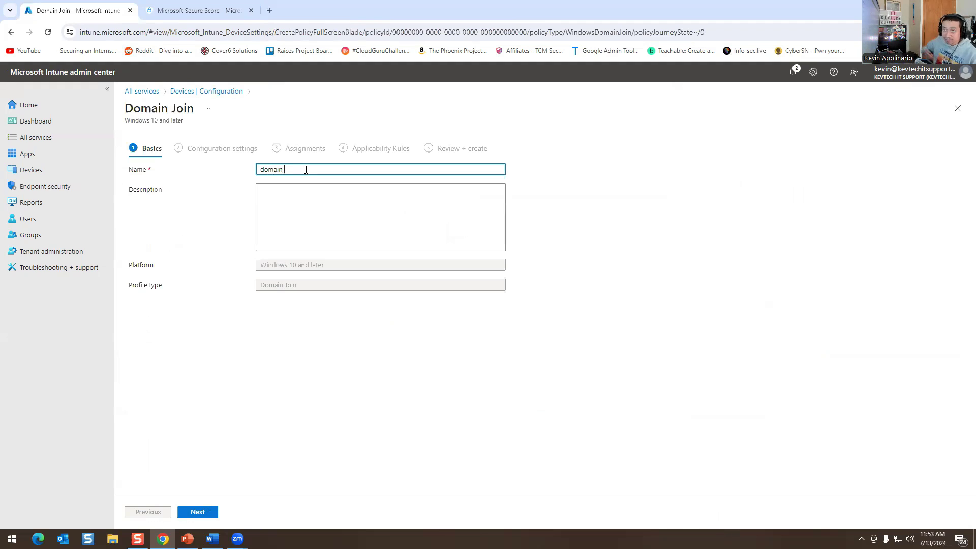
left_click(213, 514)
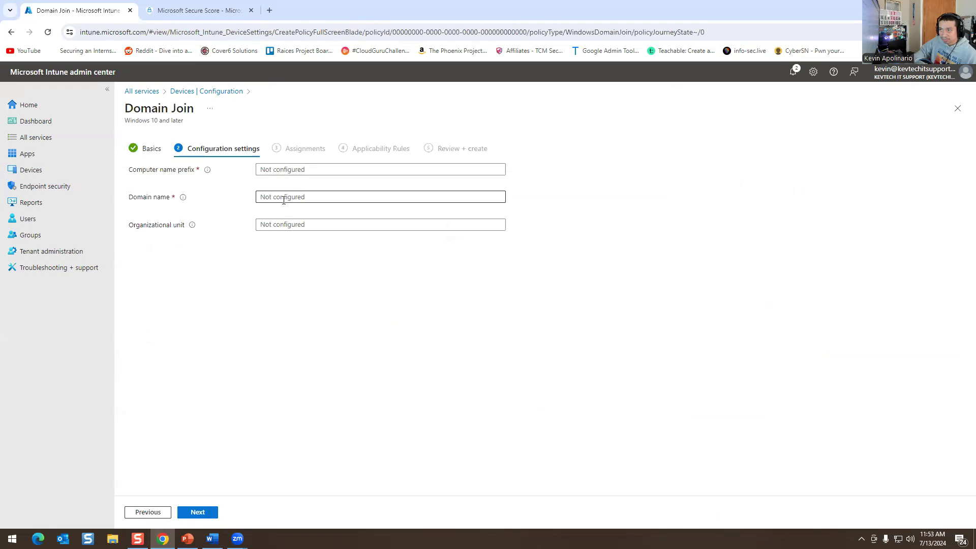
left_click(192, 92)
left_click(533, 95)
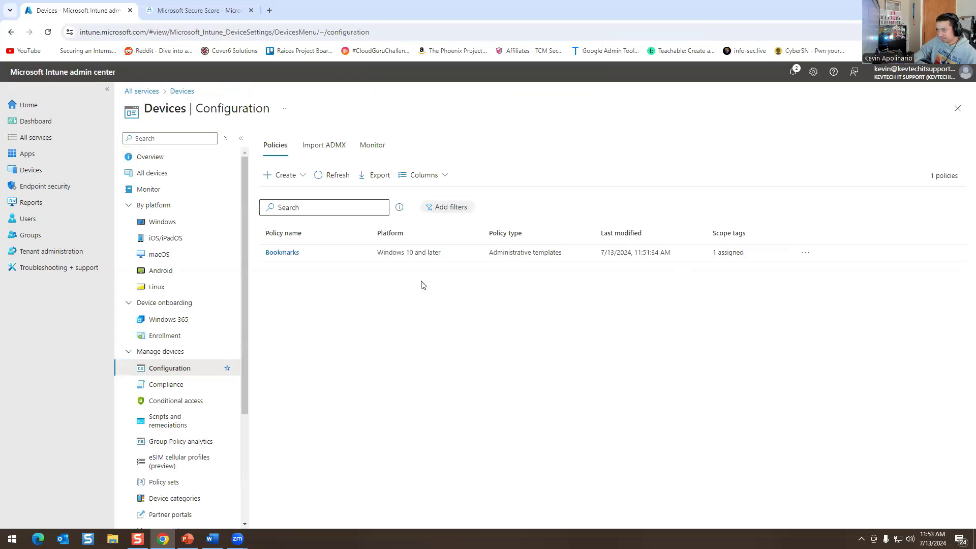
Create a new Windows 10 and later profile from the Wi-Fi template.
left_click(279, 175)
left_click(277, 195)
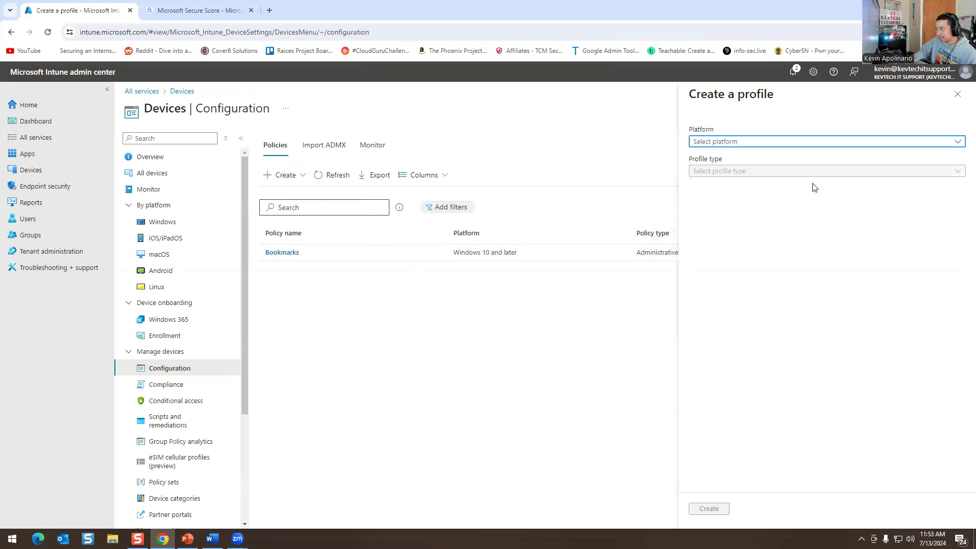
left_click(743, 148)
left_click(741, 236)
left_click(726, 174)
left_click(722, 202)
scroll(787, 351, "down", 1)
scroll(787, 349, "down", 2)
scroll(827, 342, "down", 1)
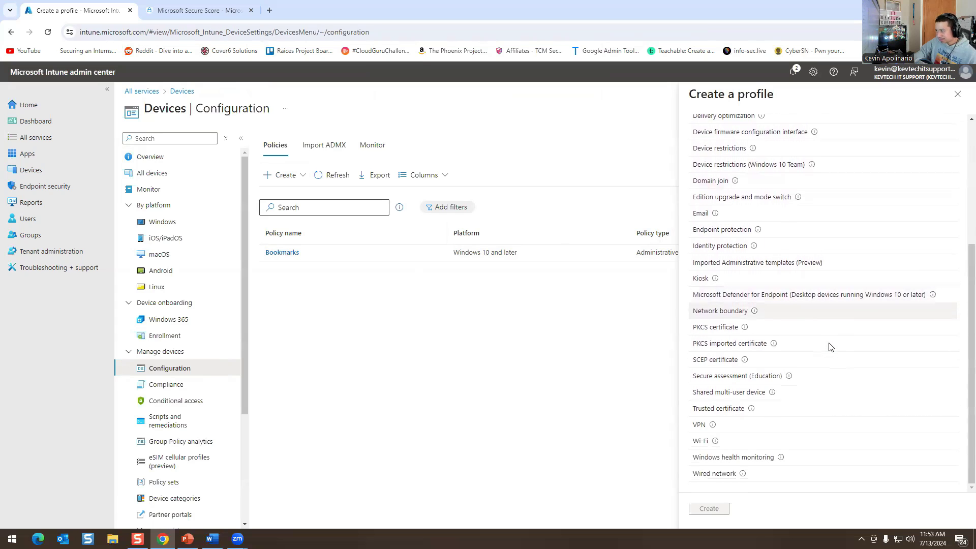
left_click(701, 441)
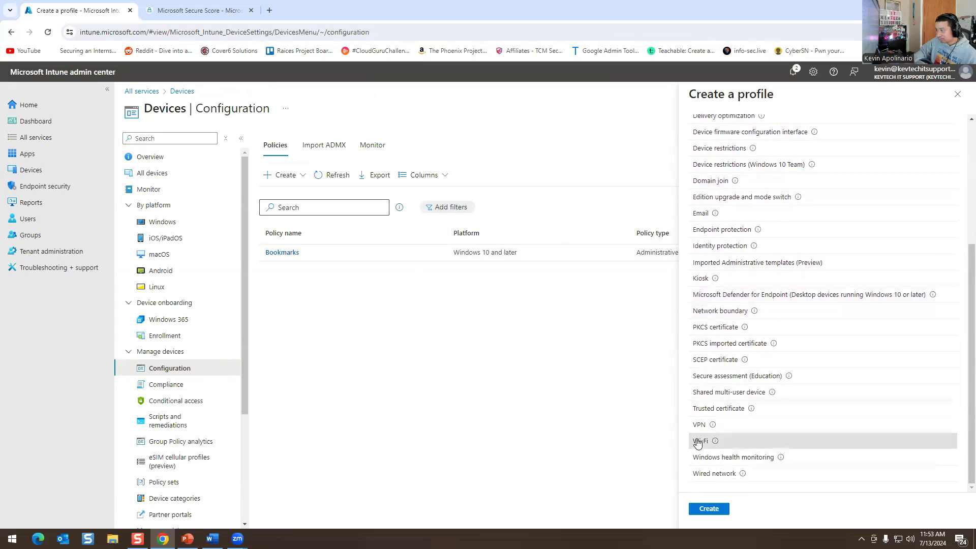
left_click(710, 509)
Name the profile 'Wifi' and advance to the Configuration settings step.
left_click(289, 169)
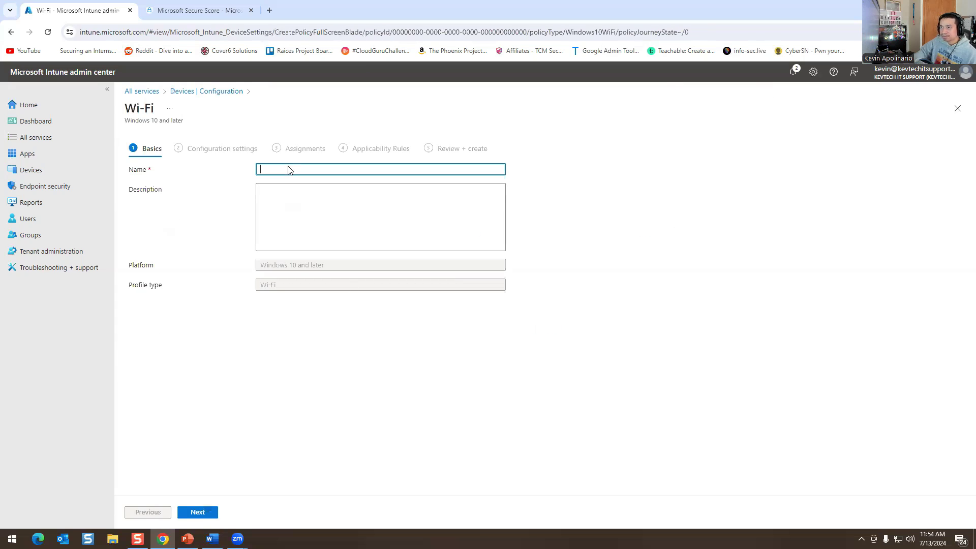
type("Wifi")
key("Tab")
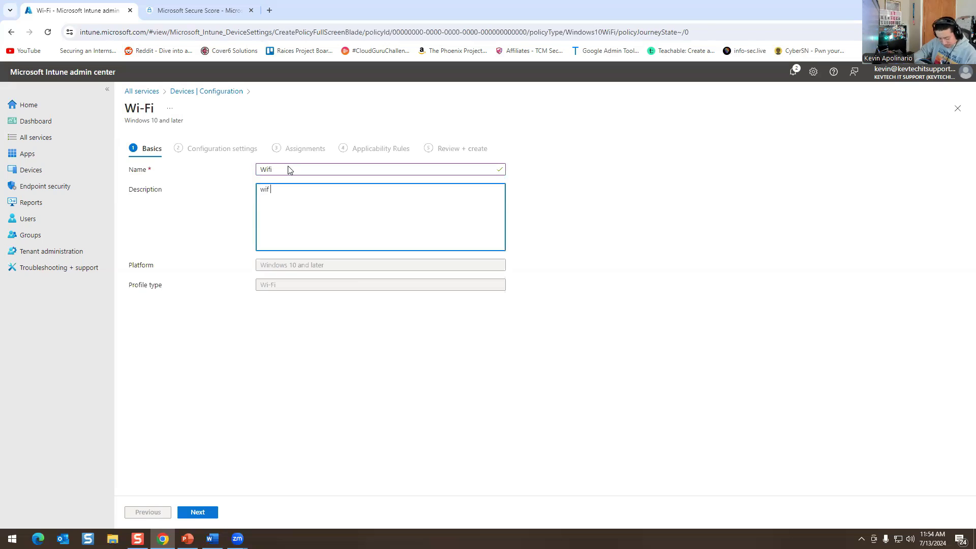
left_click(210, 512)
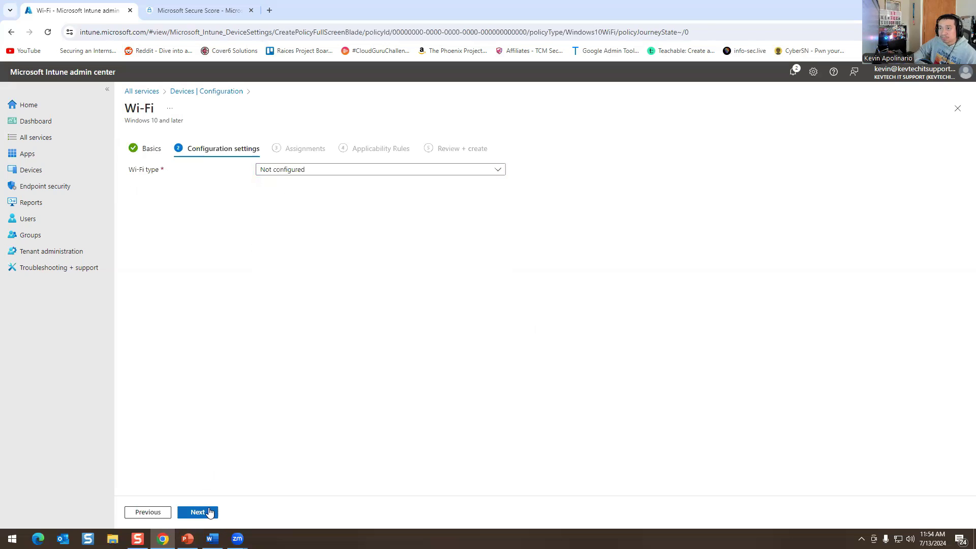
Set the Wi-Fi type to Enterprise and turn on Connect automatically.
left_click(289, 171)
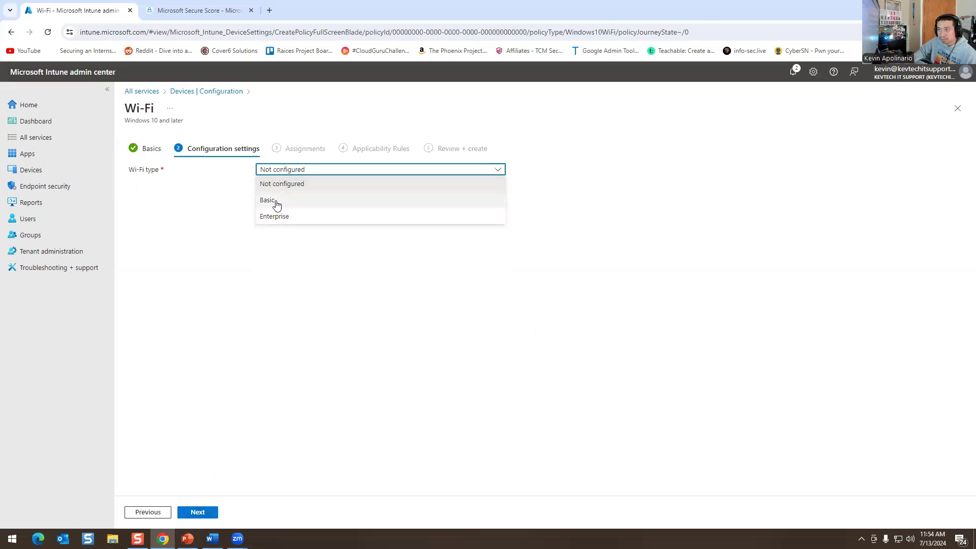
left_click(280, 216)
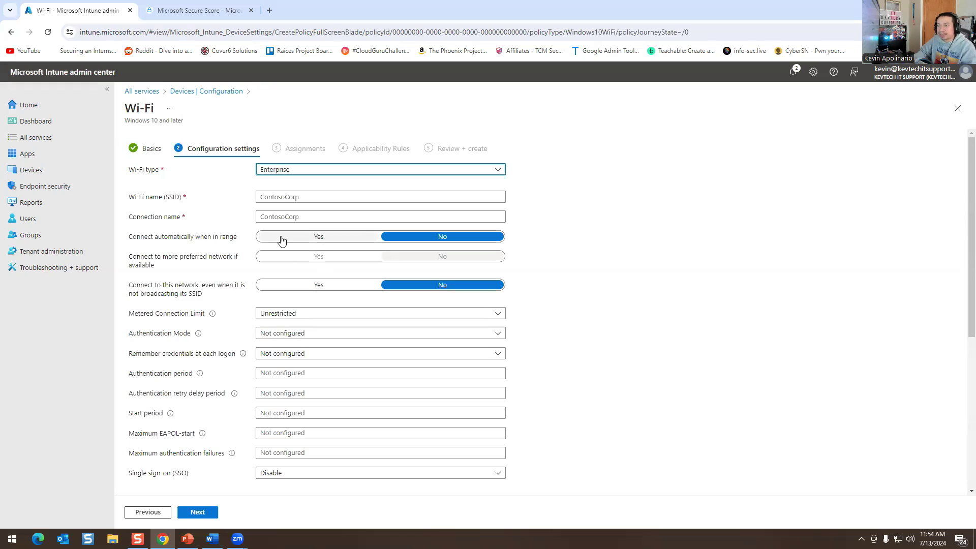
left_click(325, 239)
left_click(293, 197)
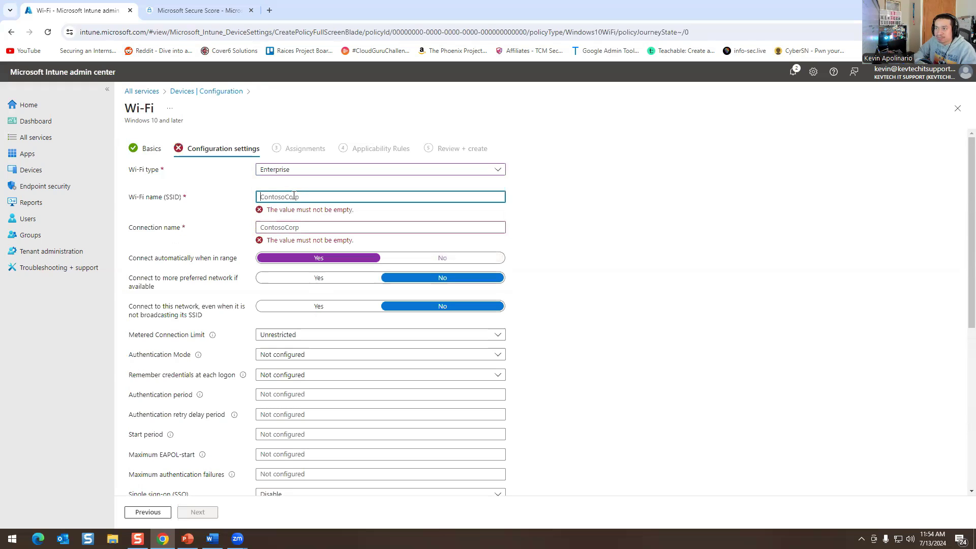
left_click(328, 227)
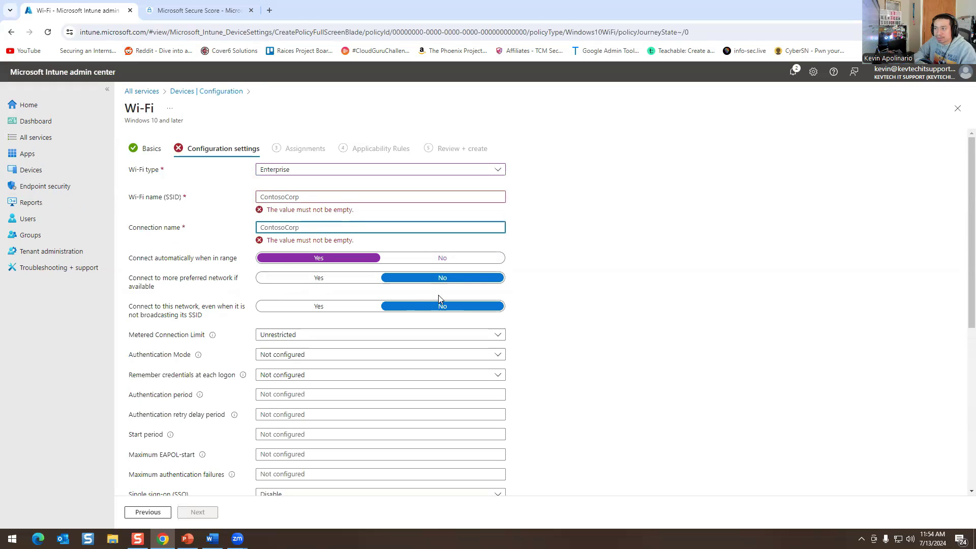
scroll(317, 288, "down", 2)
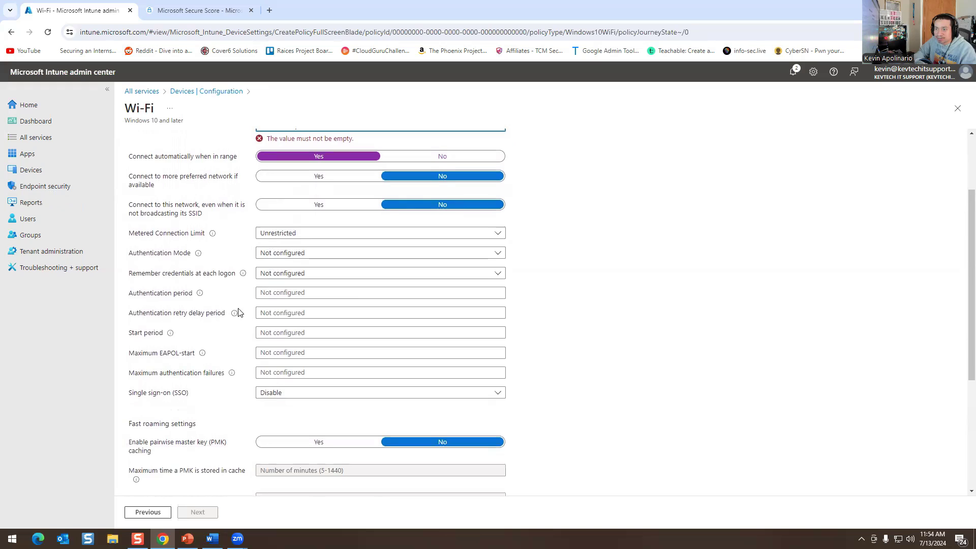
left_click(199, 296)
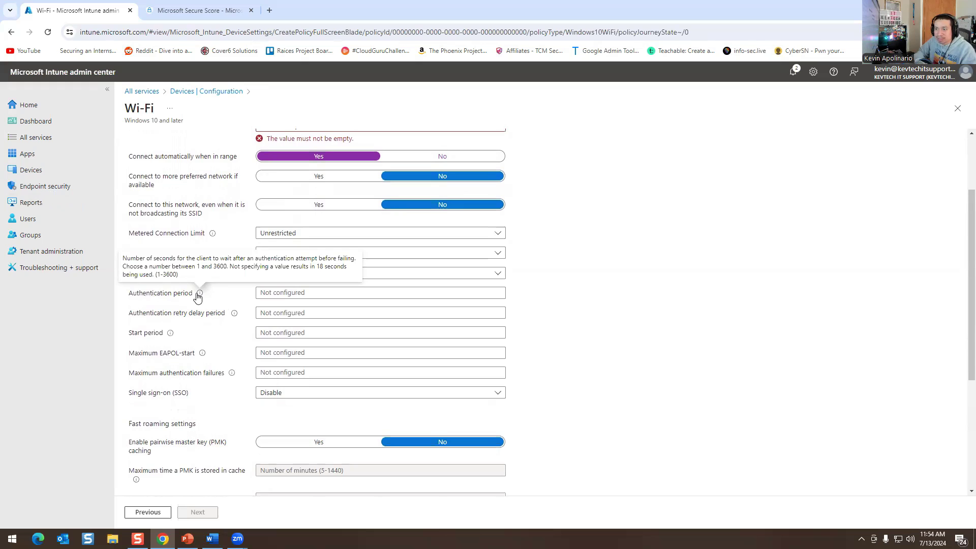
scroll(190, 340, "up", 2)
scroll(281, 328, "down", 8)
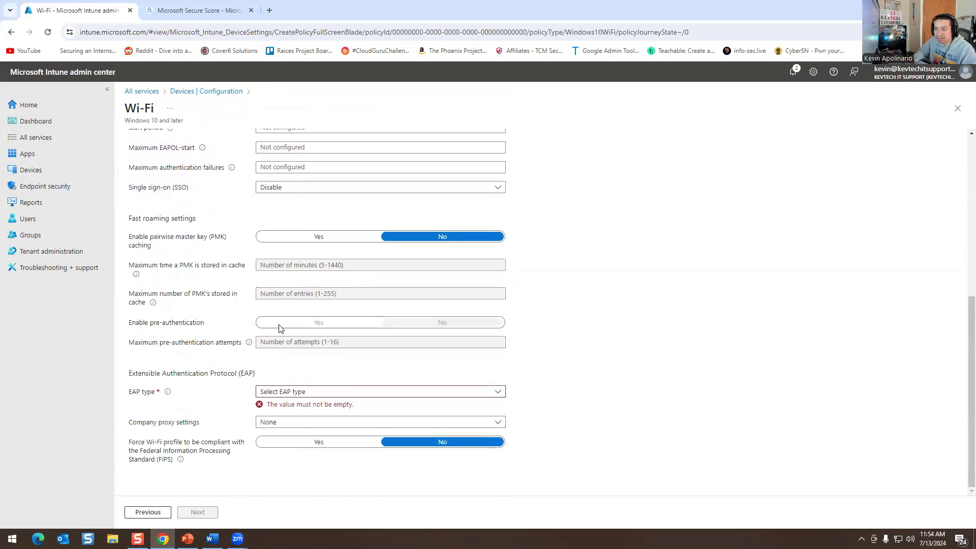
Set the EAP type to EAP - TTLS, then leave the profile for Devices | Configuration.
left_click(268, 392)
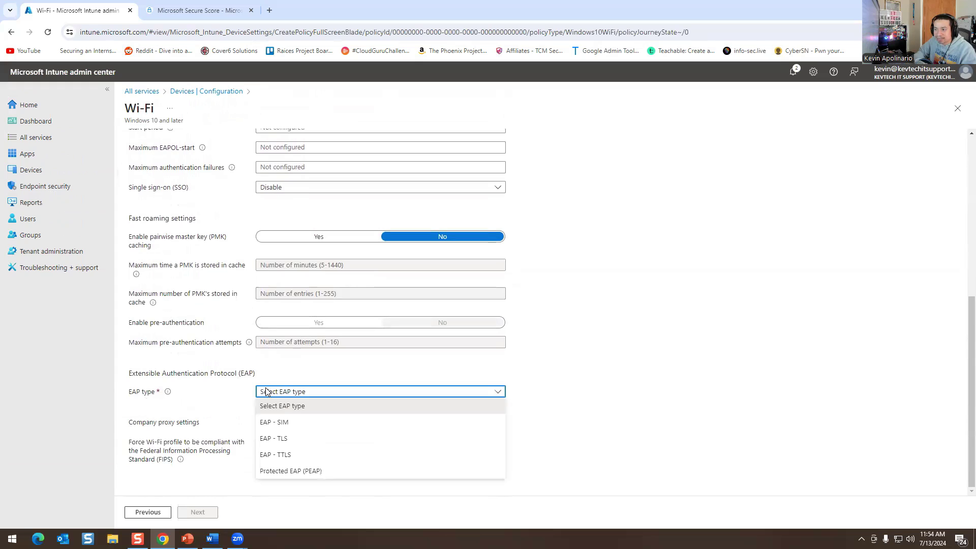
left_click(274, 438)
scroll(218, 375, "down", 3)
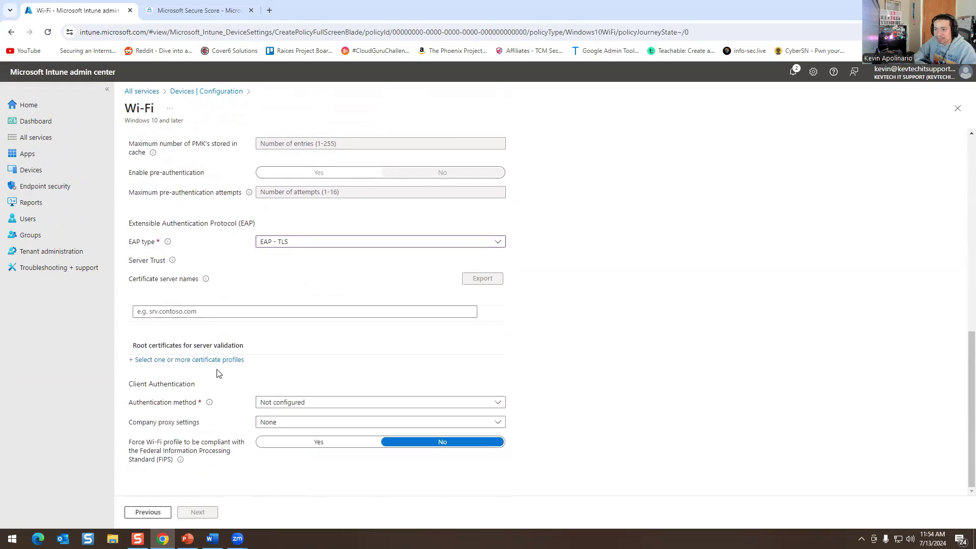
left_click(284, 242)
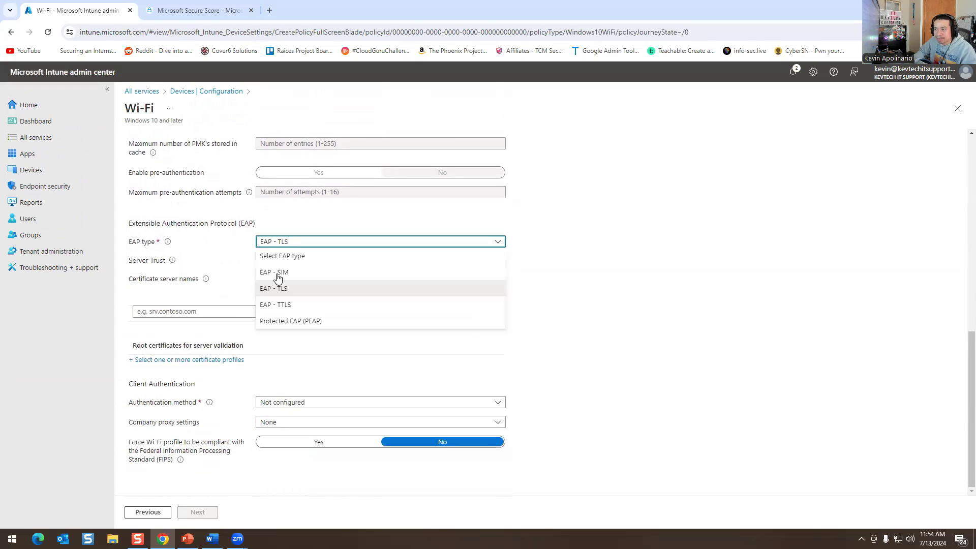
left_click(280, 304)
left_click(323, 243)
left_click(322, 243)
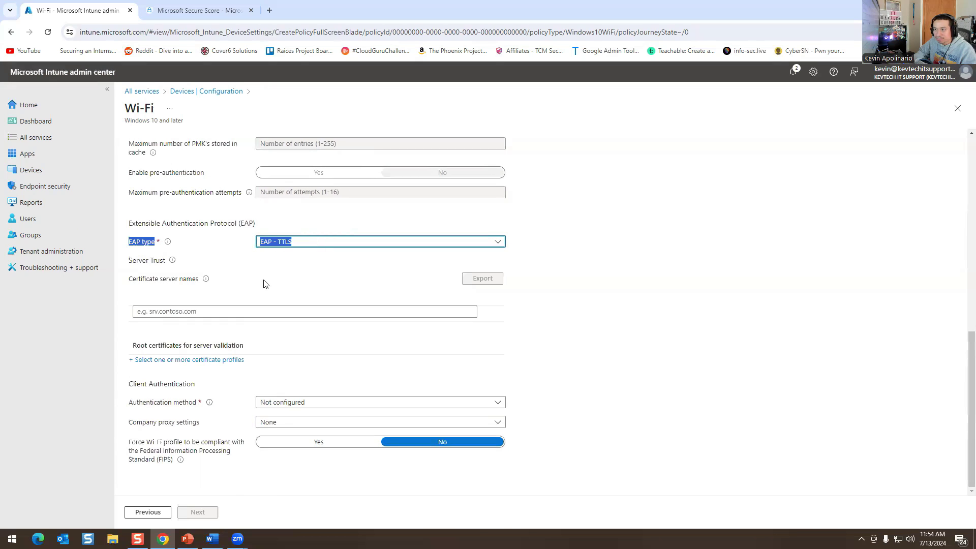
left_click(208, 264)
scroll(275, 422, "up", 10)
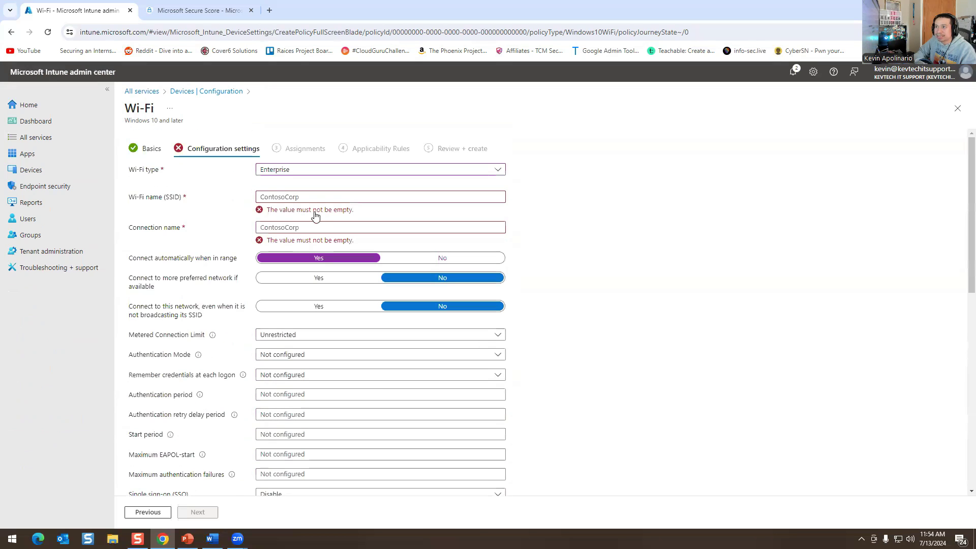
left_click(214, 92)
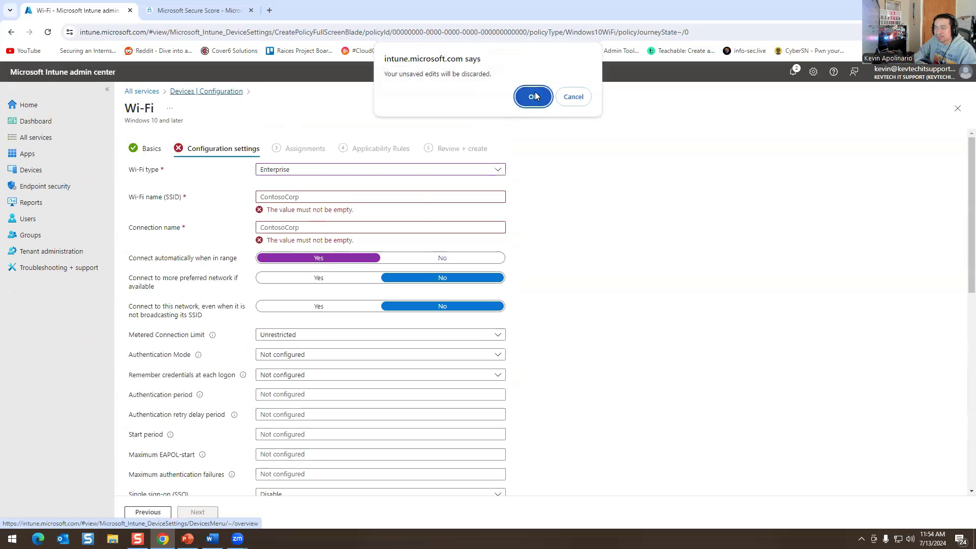
left_click(533, 97)
Create a new macOS profile using the Settings catalog profile type.
left_click(283, 175)
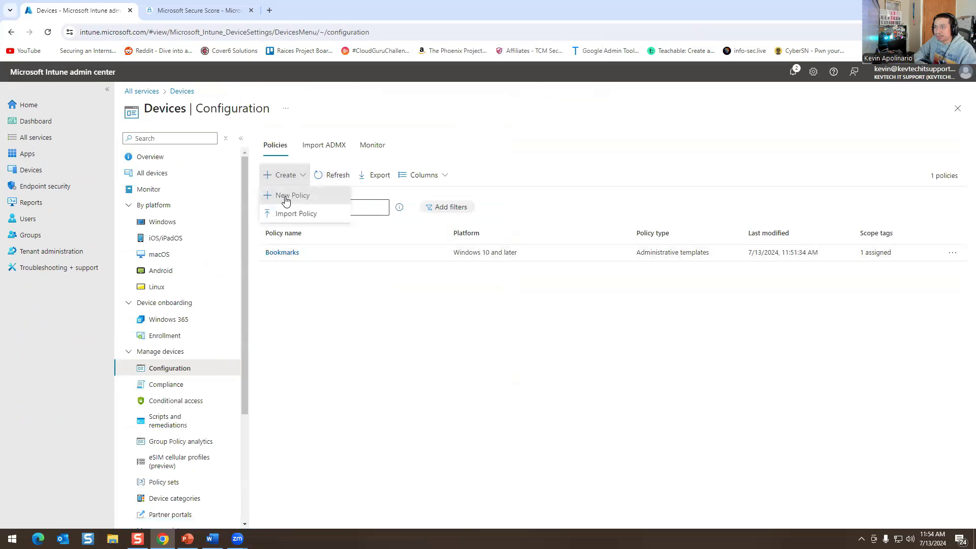
left_click(285, 196)
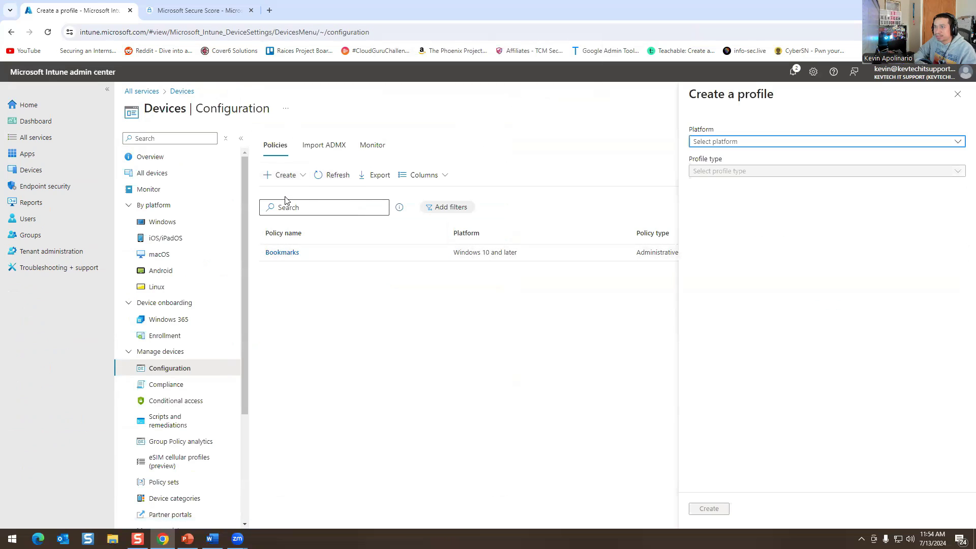
left_click(727, 142)
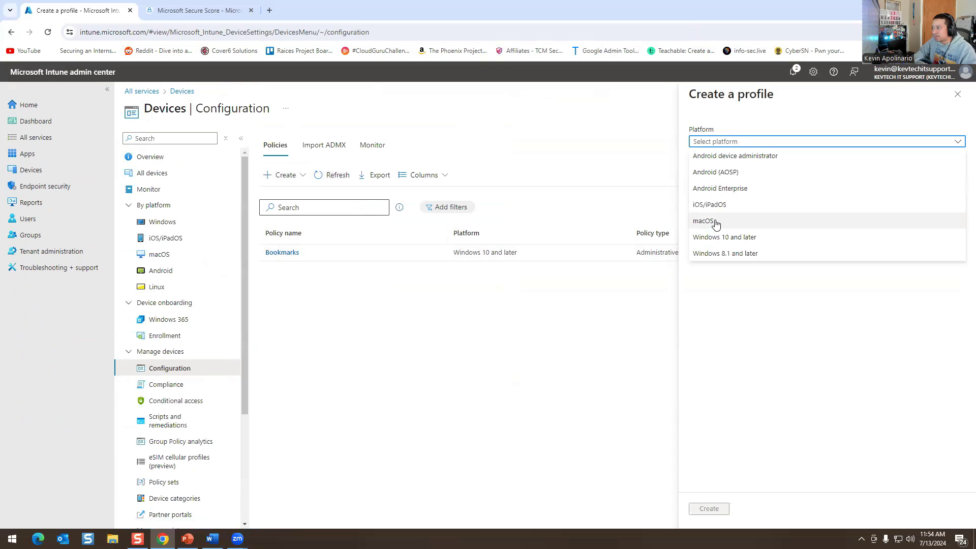
left_click(712, 222)
left_click(730, 171)
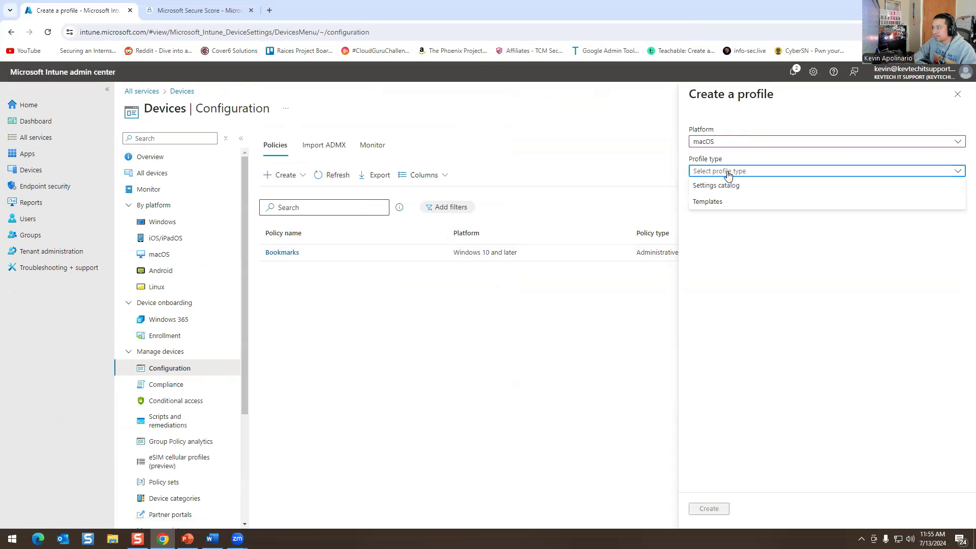
left_click(703, 204)
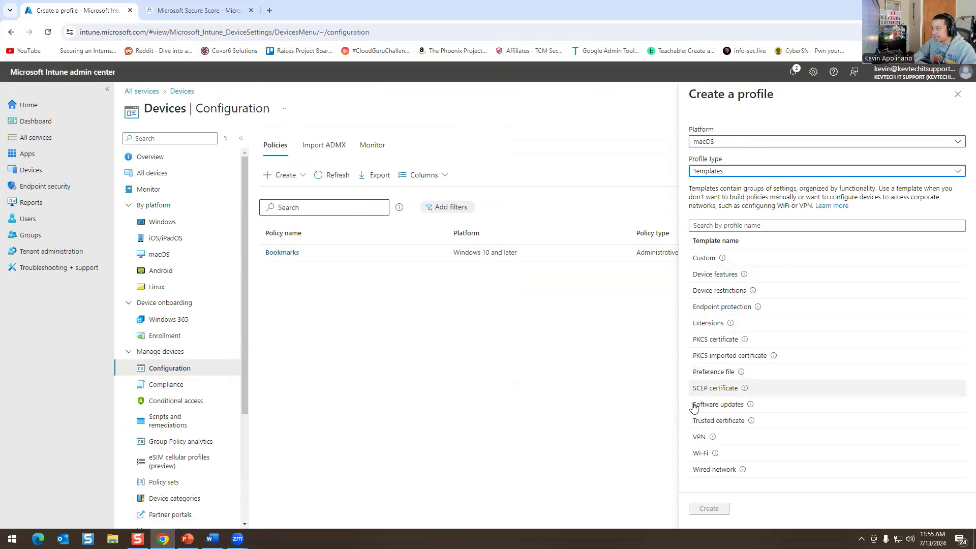
left_click(732, 172)
left_click(732, 186)
left_click(709, 509)
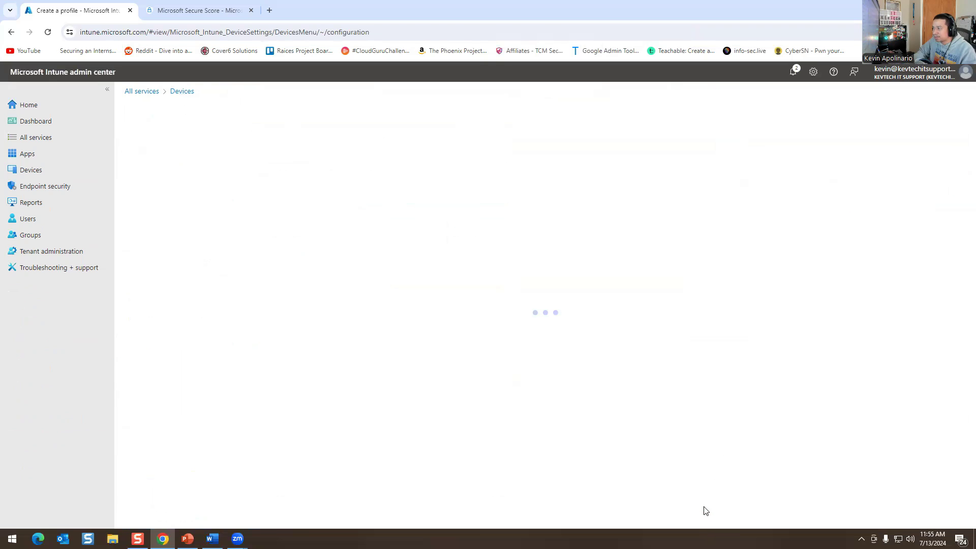
Name the profile 'test', reach Add settings, then go to the All services page.
left_click(311, 171)
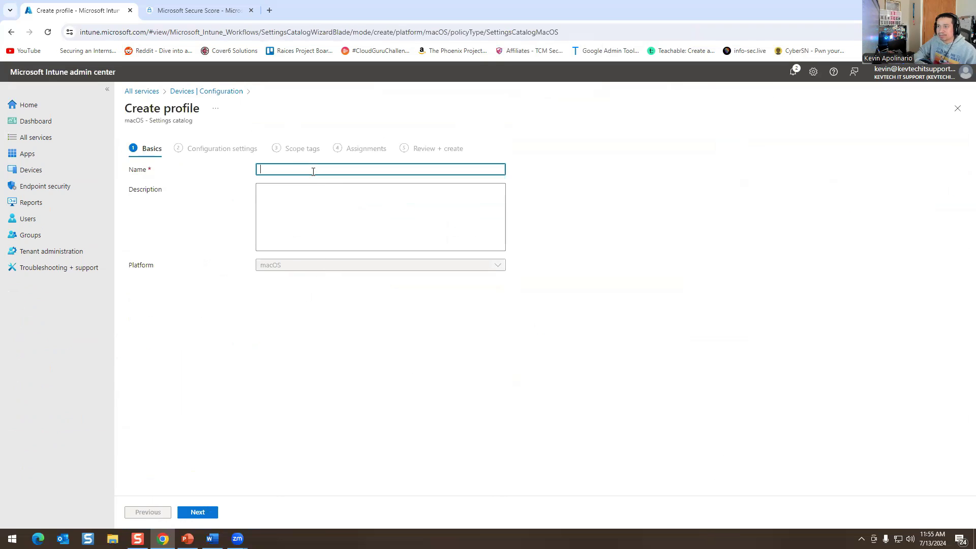
type("test")
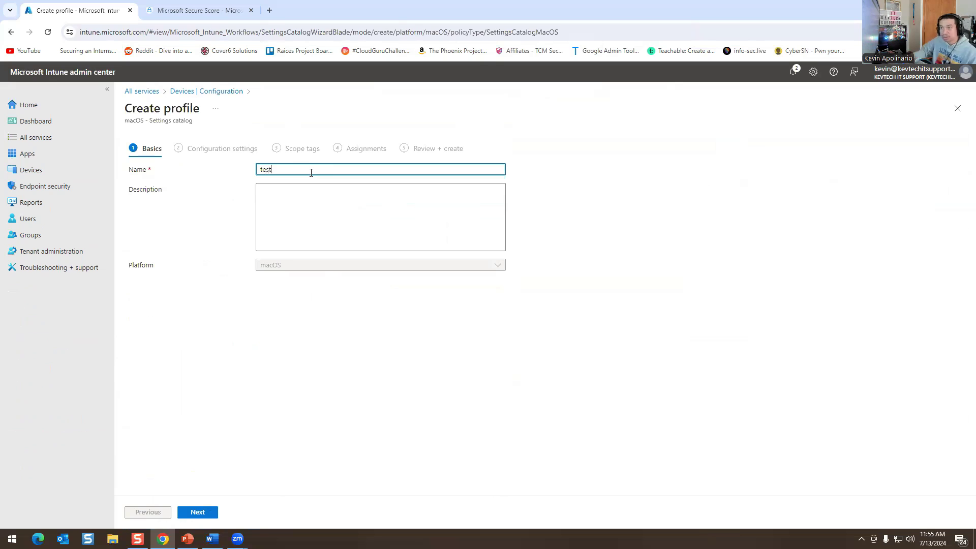
left_click(200, 513)
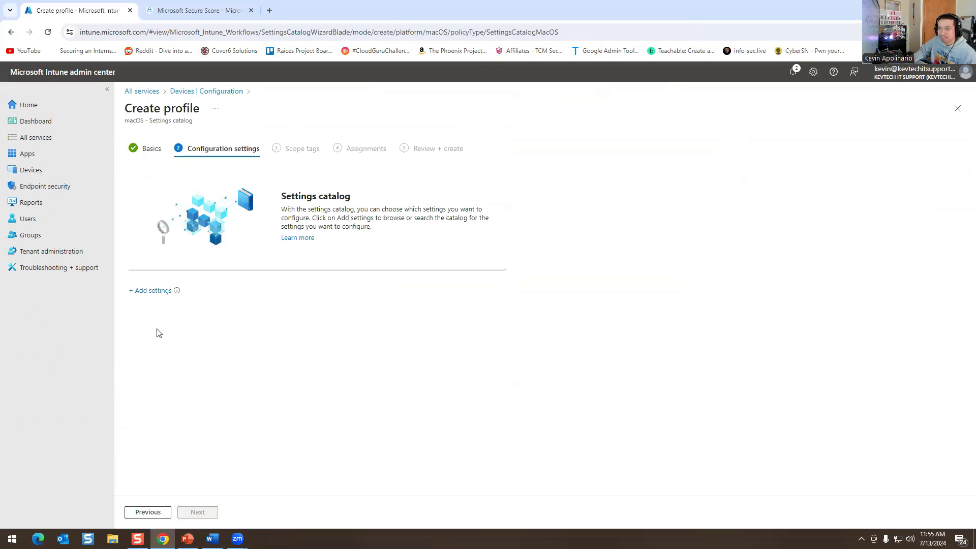
left_click(152, 290)
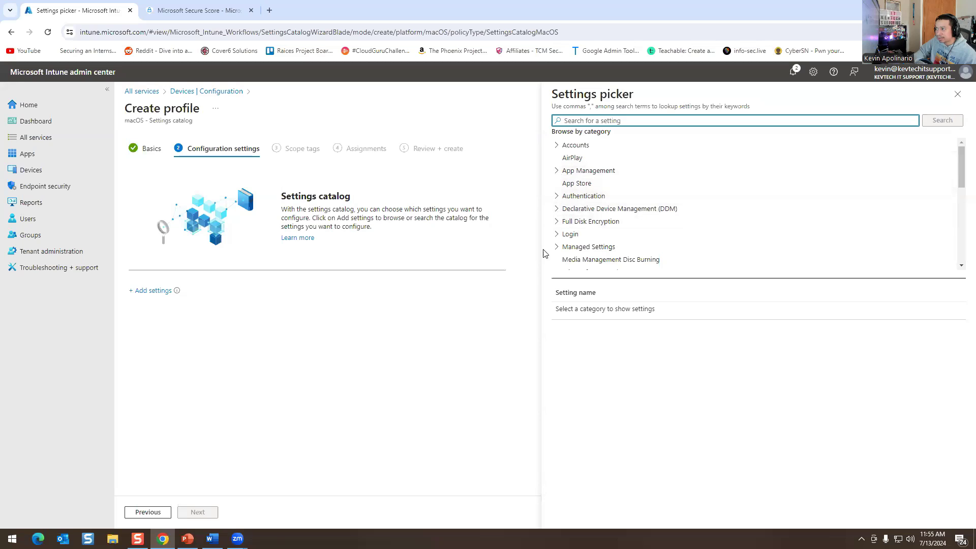
left_click(145, 92)
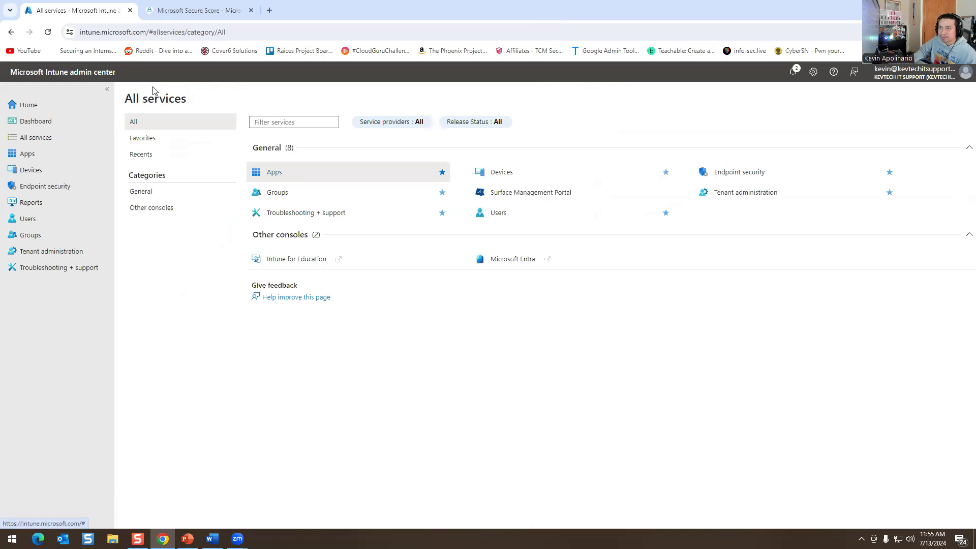
Open the Bookmarks policy from Devices > Configuration, view its report, and return to its 0-count summary.
left_click(26, 154)
left_click(22, 174)
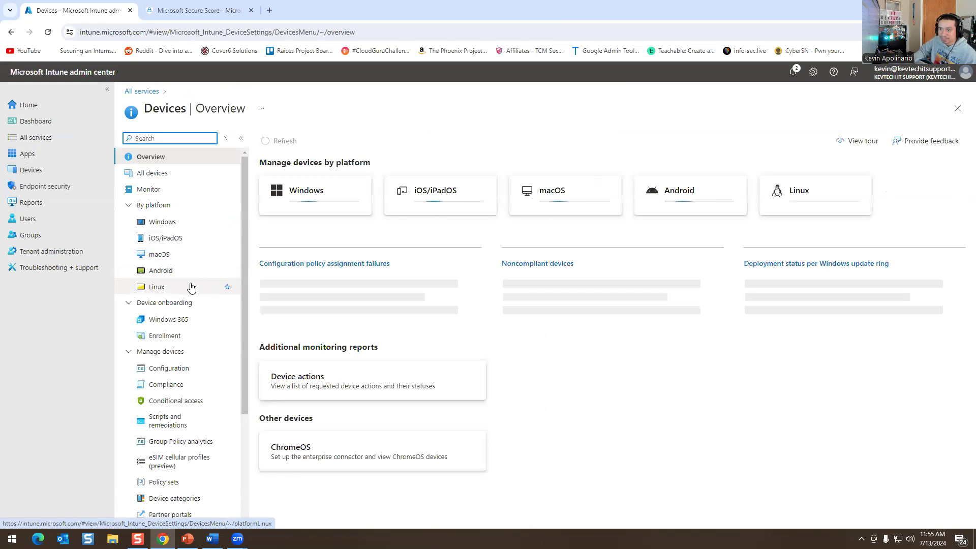
left_click(158, 385)
left_click(158, 368)
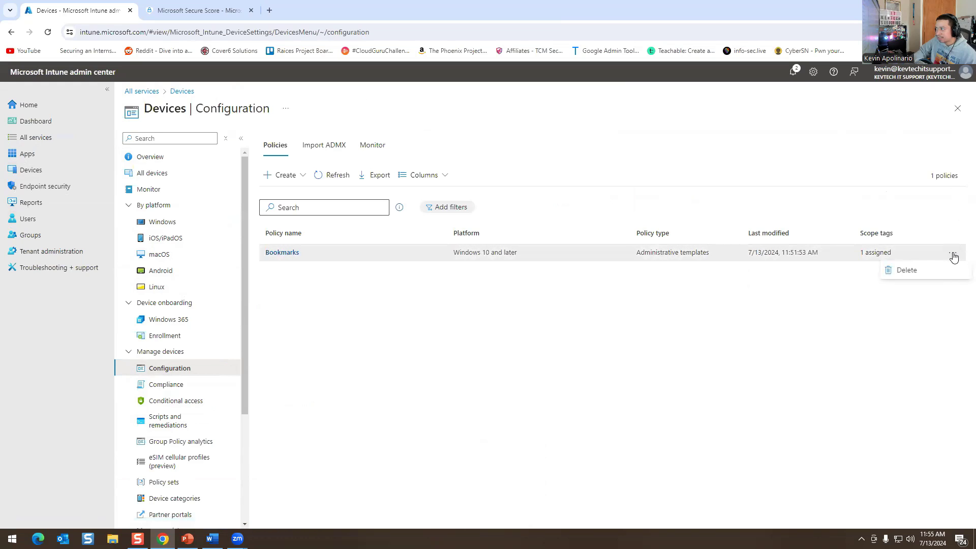
left_click(282, 253)
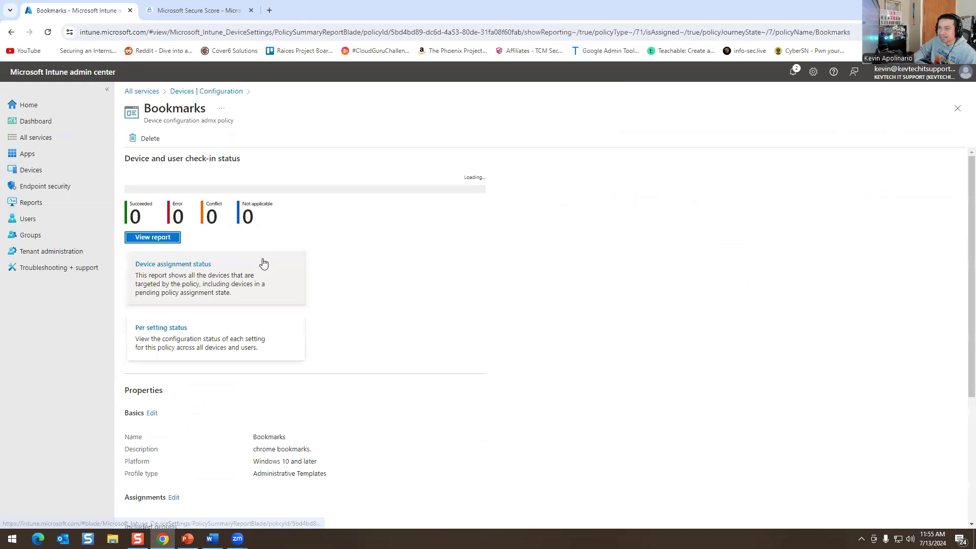
left_click(147, 225)
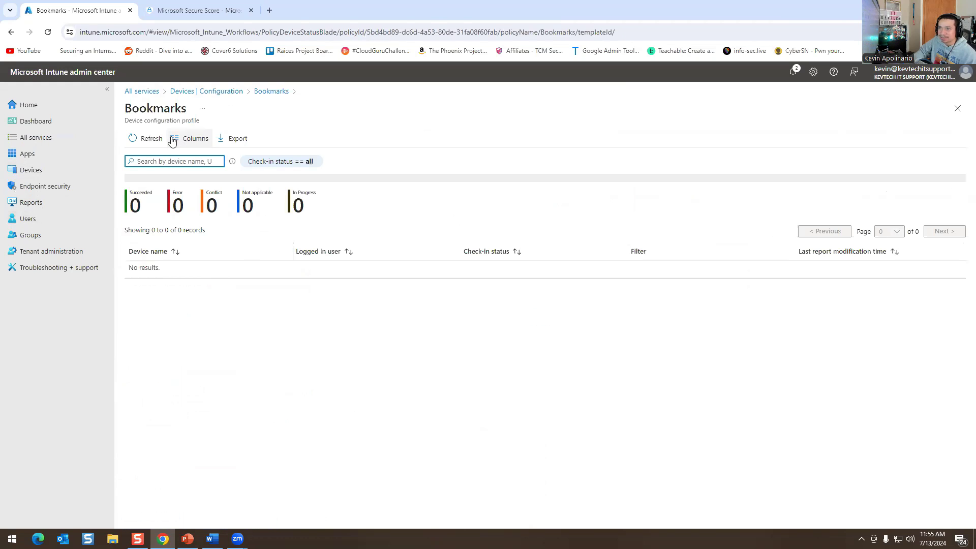
left_click(258, 94)
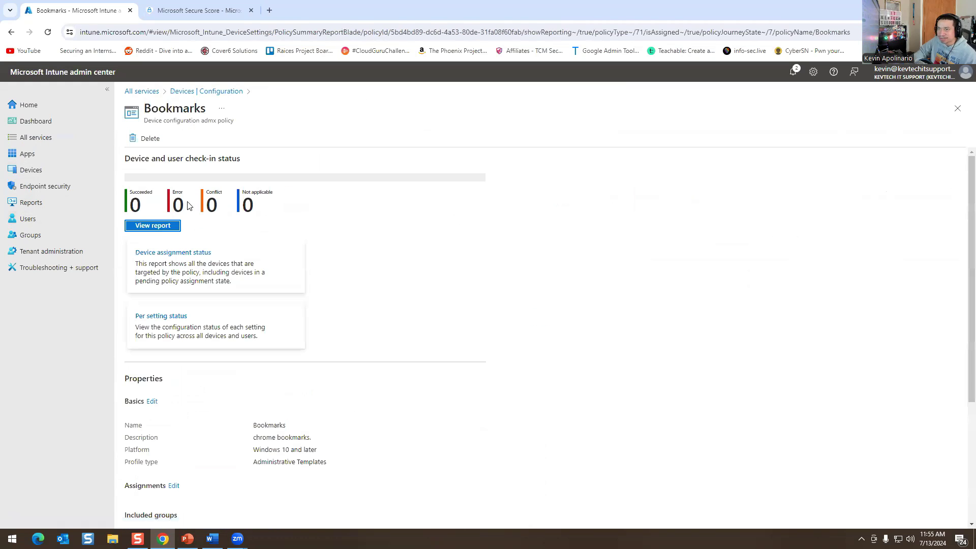